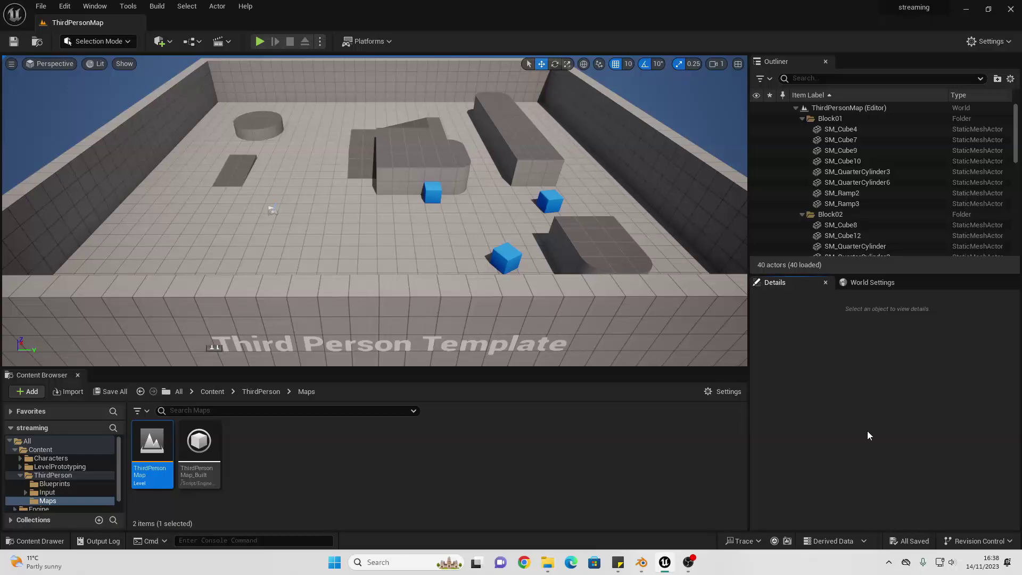
Create a new level from the Basic template and save it as hublevel in the ThirdPerson Maps folder
left_click(40, 6)
left_click(63, 39)
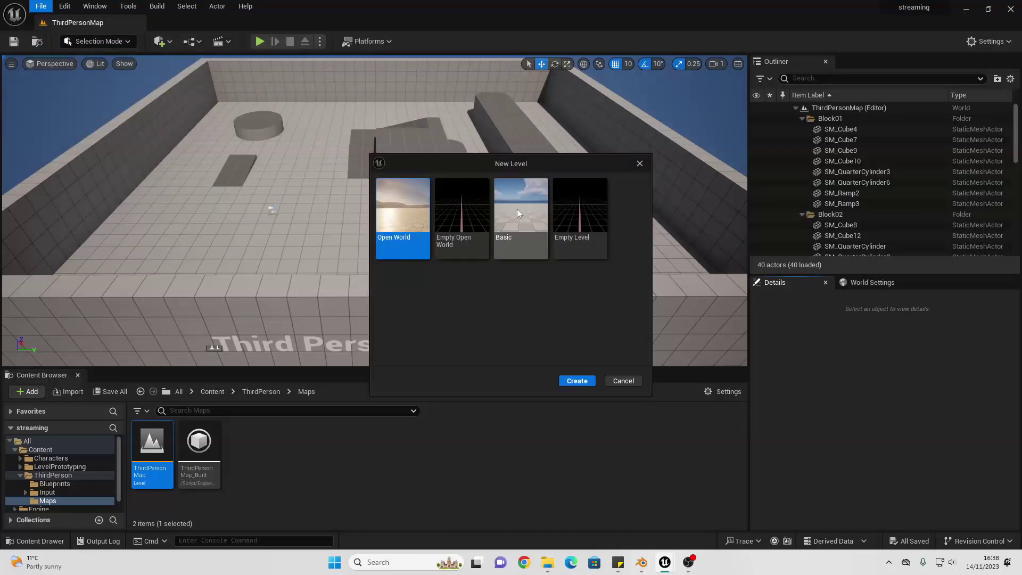
left_click(519, 215)
left_click(571, 384)
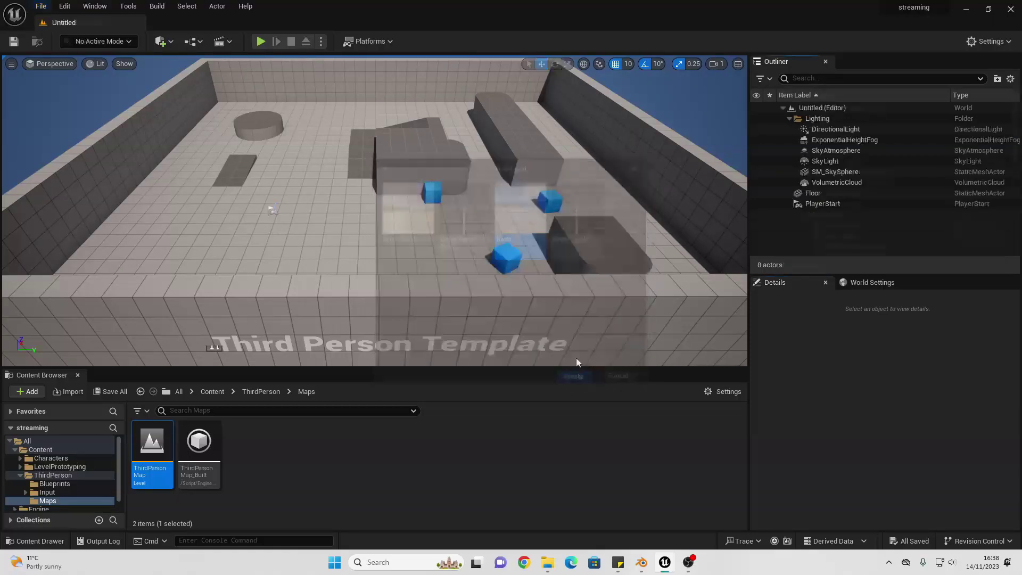
left_click(12, 43)
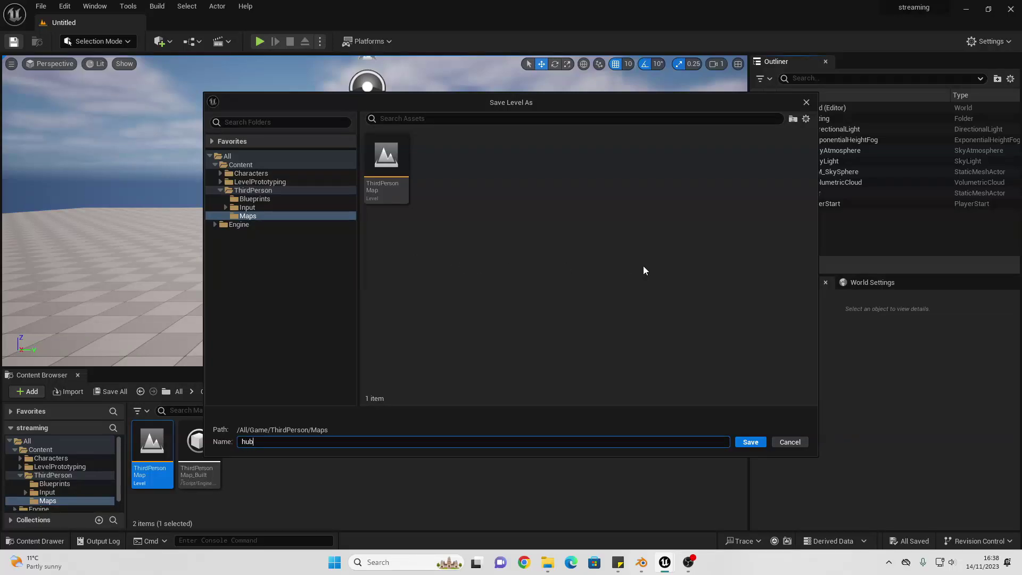
type("hublevel")
left_click(743, 443)
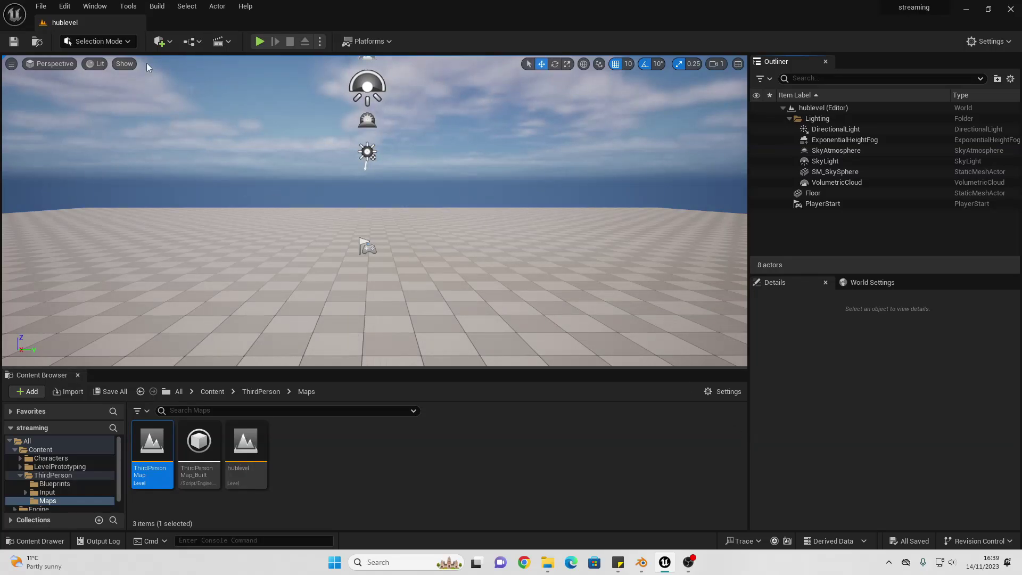
Show the Levels panel and keep it docked beside World Settings
left_click(94, 6)
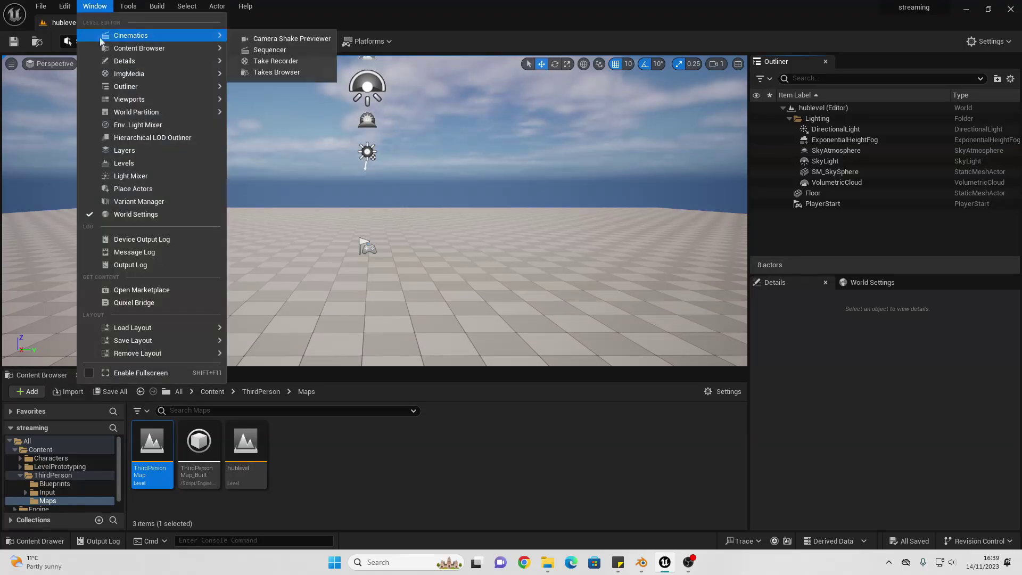
left_click(143, 163)
left_click_drag(947, 283, 921, 285)
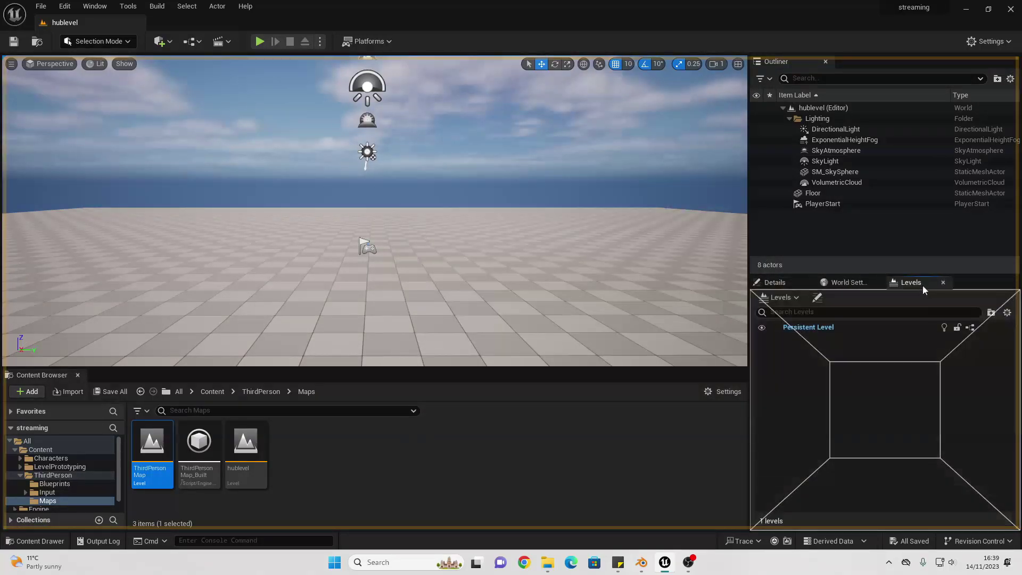
left_click(462, 453)
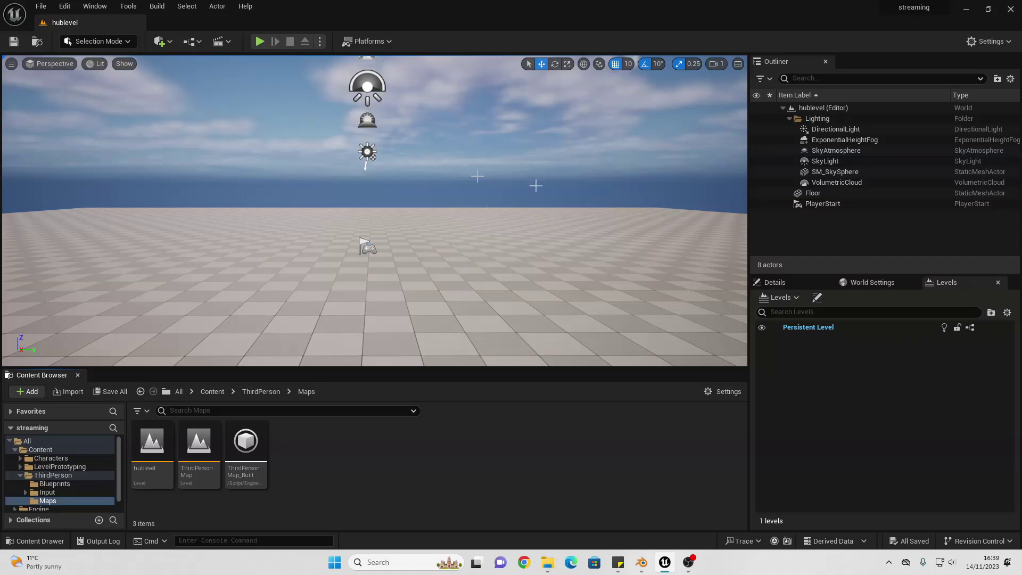
left_click(783, 297)
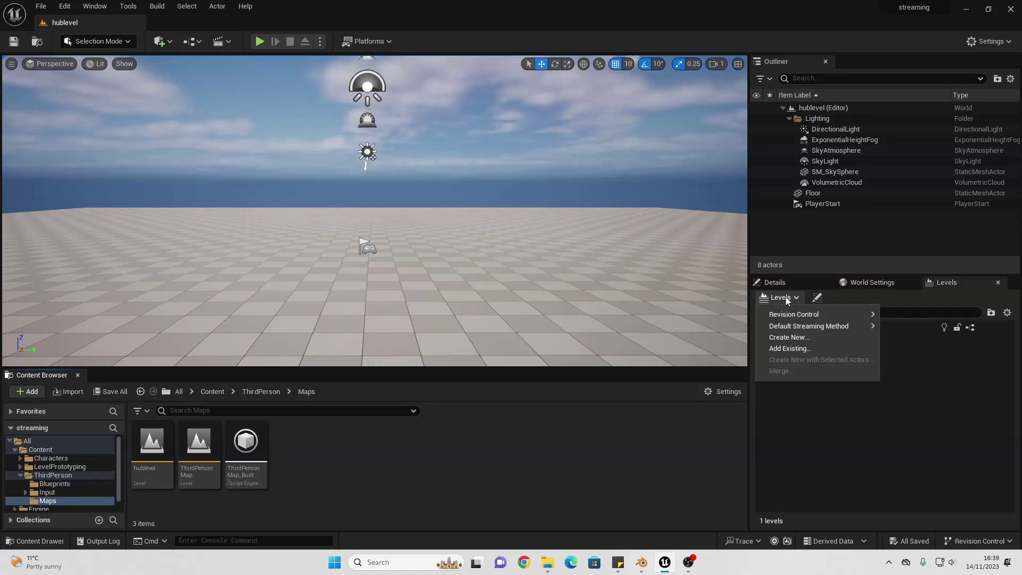
left_click(789, 349)
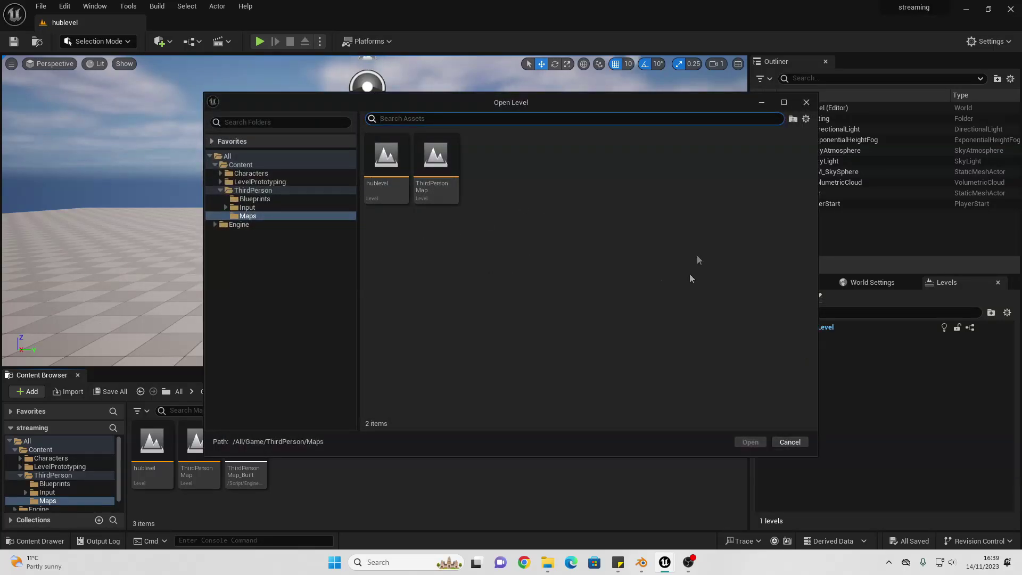
left_click(806, 102)
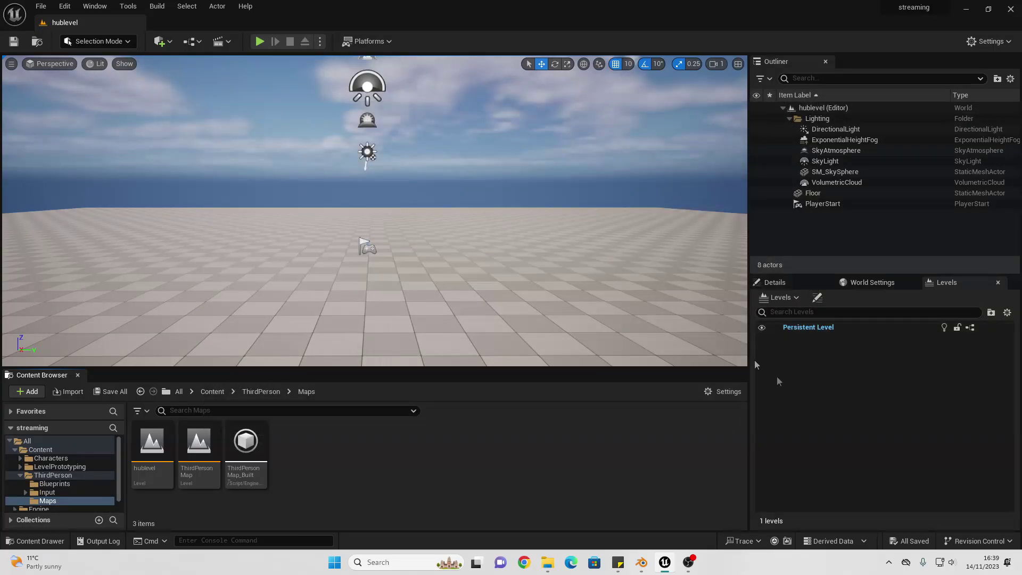
Create a new empty sublevel under the persistent level and save it as level1 in the Maps folder
left_click(781, 298)
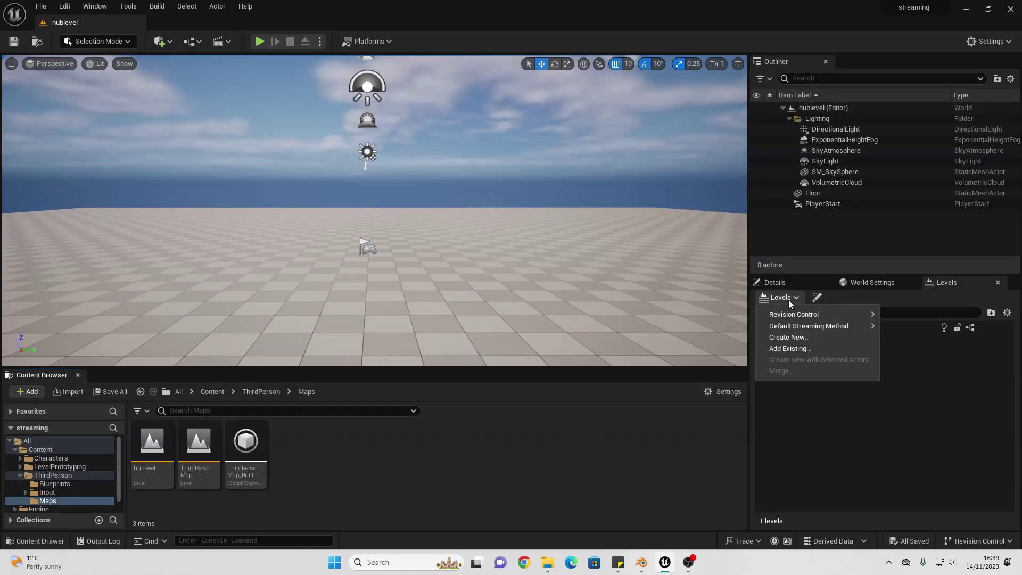
left_click(790, 337)
left_click(462, 224)
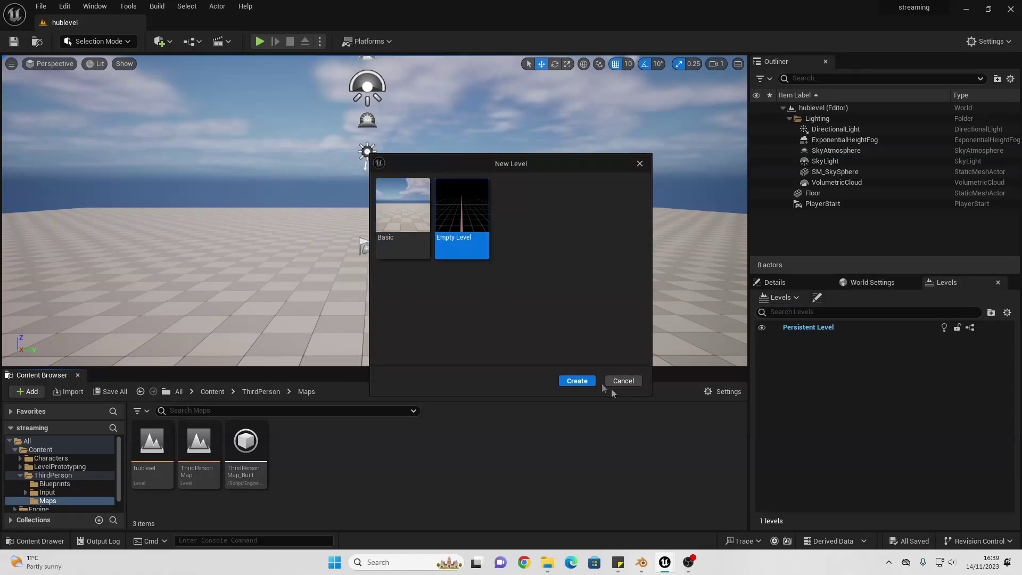
left_click(577, 380)
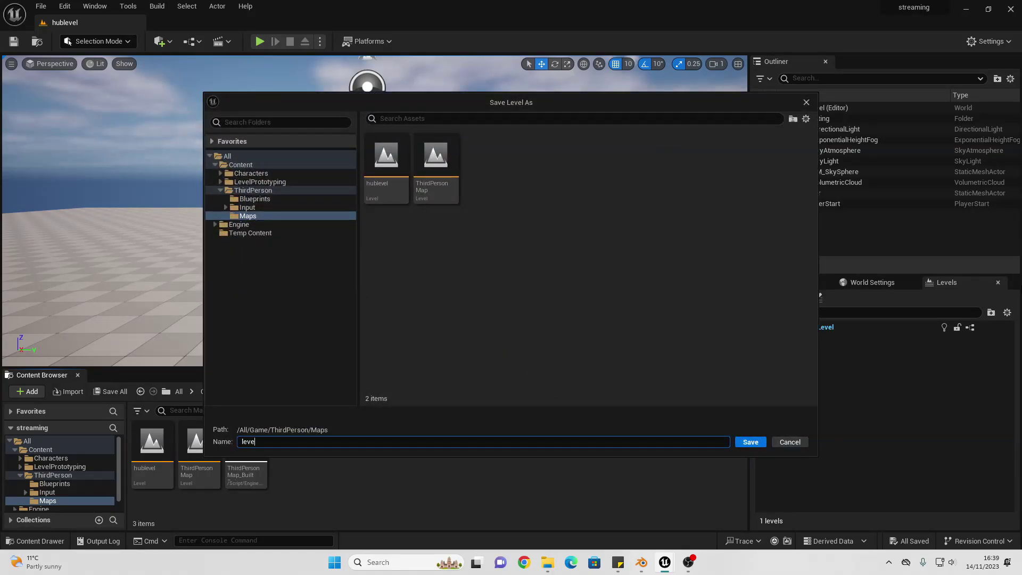
left_click(750, 442)
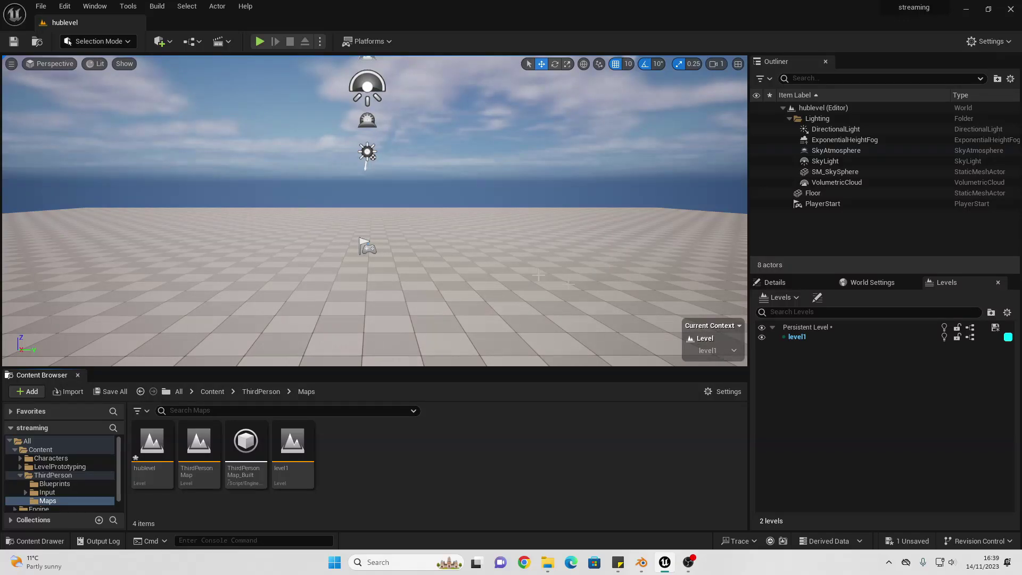
Add a cube to level1 and duplicate it twice to form a spaced row of three cubes on the floor
mouse_move(586, 251)
right_mouse_down()
mouse_move(613, 265)
mouse_move(587, 265)
right_mouse_up()
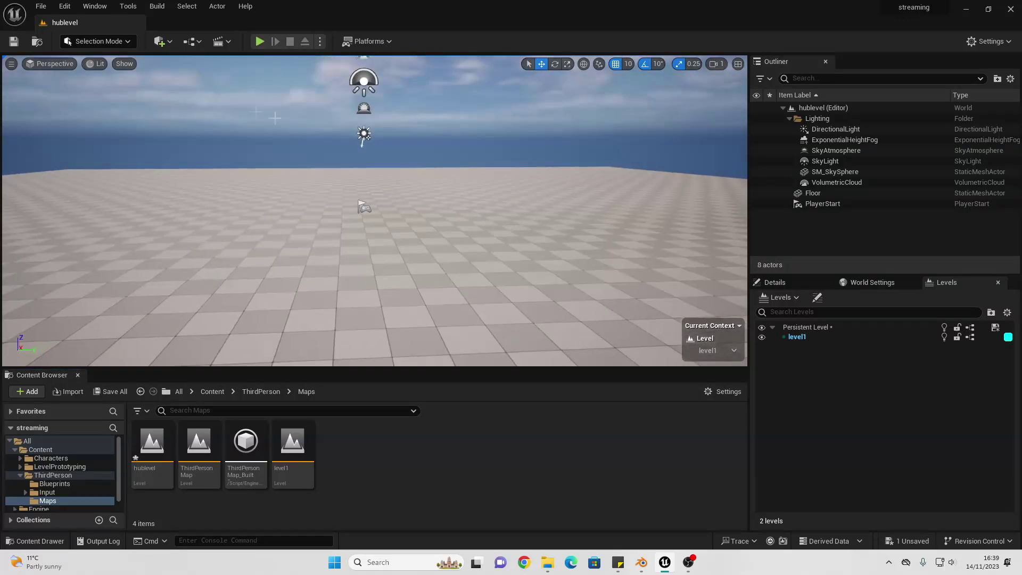
left_click(161, 46)
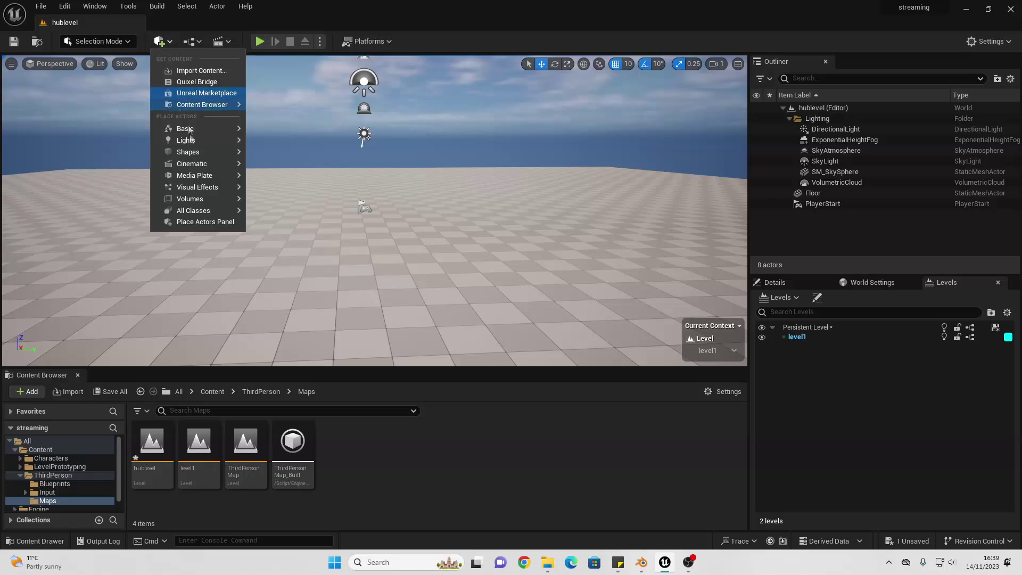
mouse_move(191, 153)
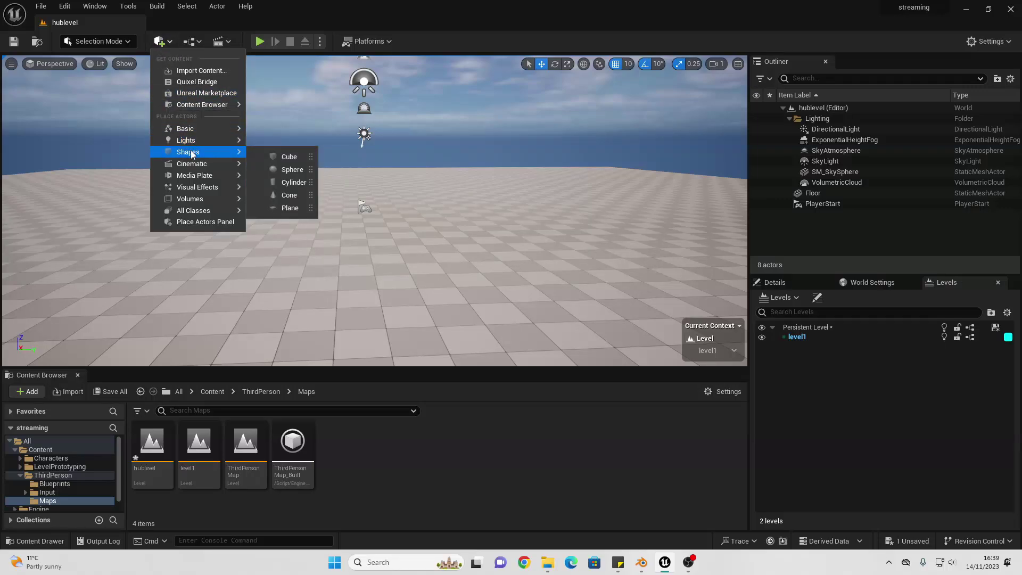
left_click(289, 156)
left_click_drag(377, 172, 364, 208)
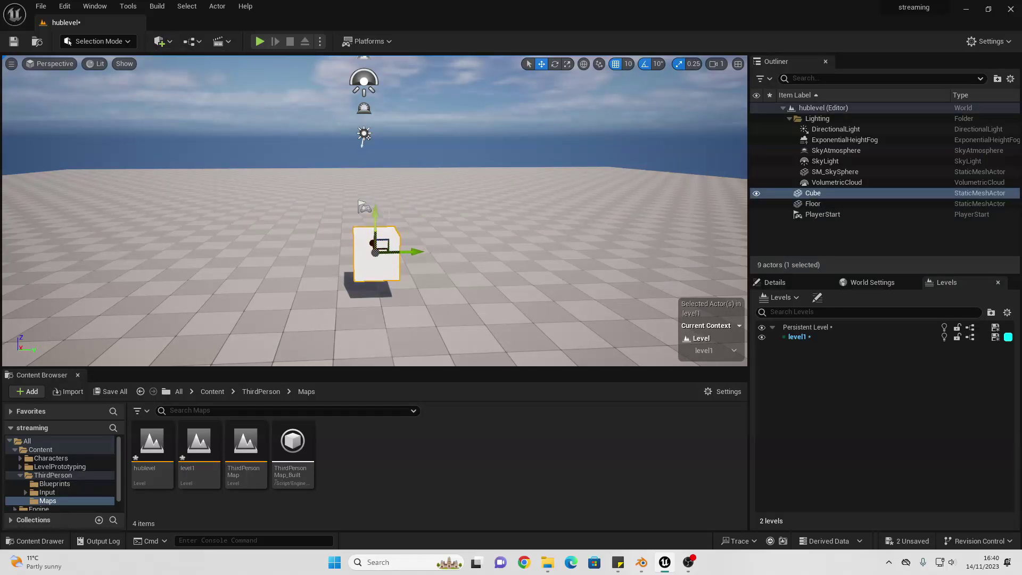
left_click_drag(410, 251, 653, 244, "alt")
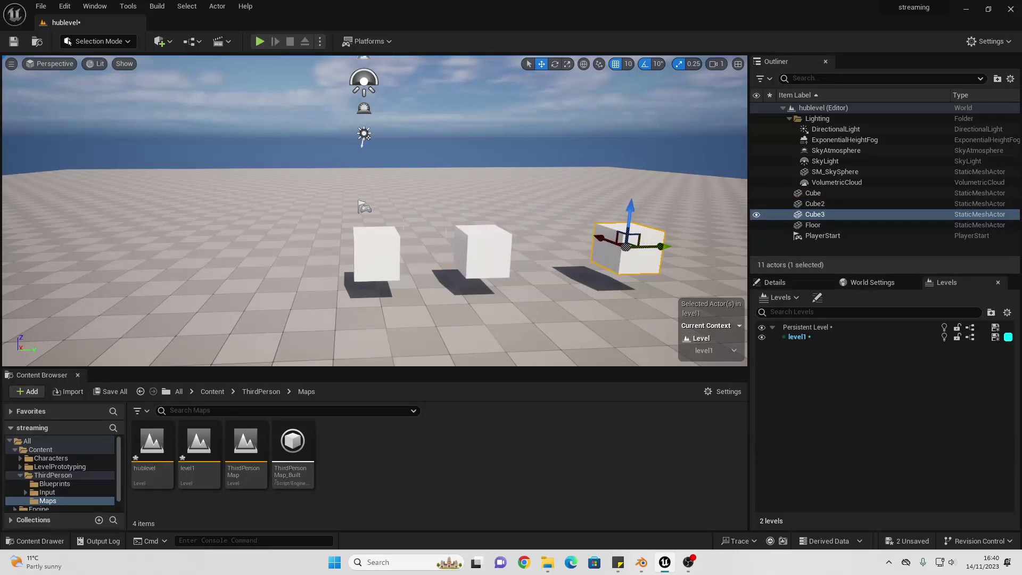
Toggle level1's visibility off and on, and make the persistent level the current editing level
left_click(762, 337)
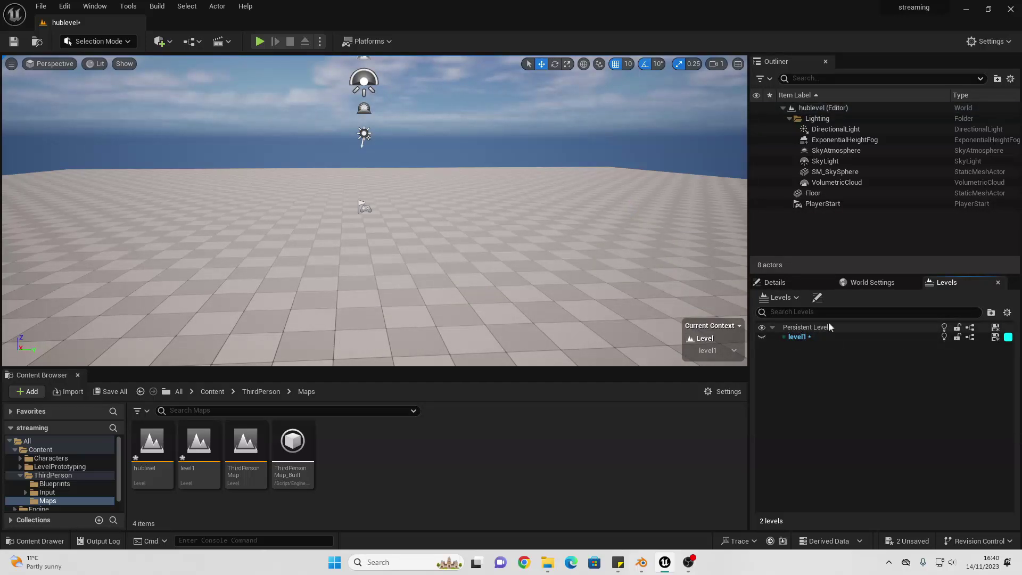
left_click(761, 337)
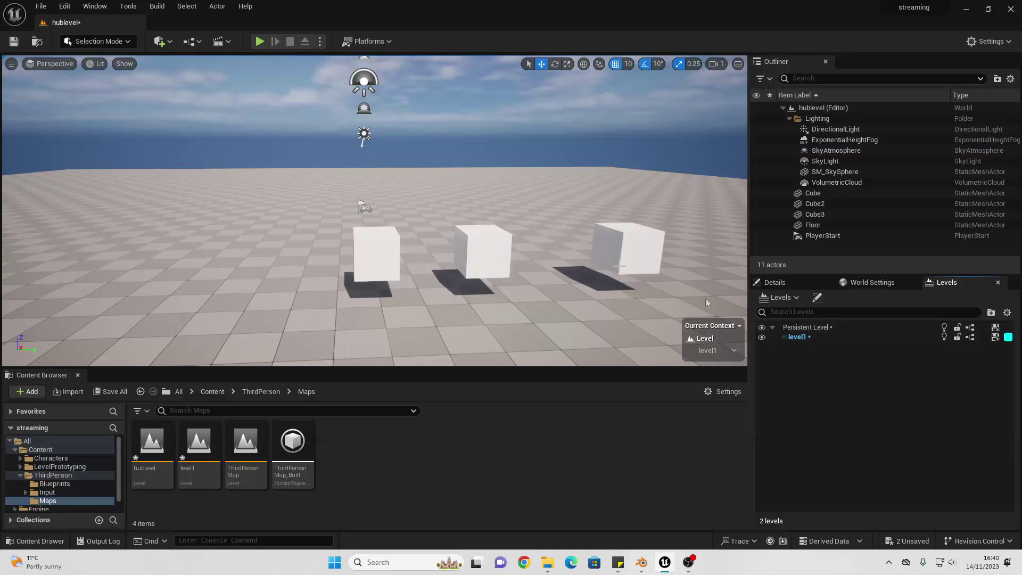
left_click(732, 352)
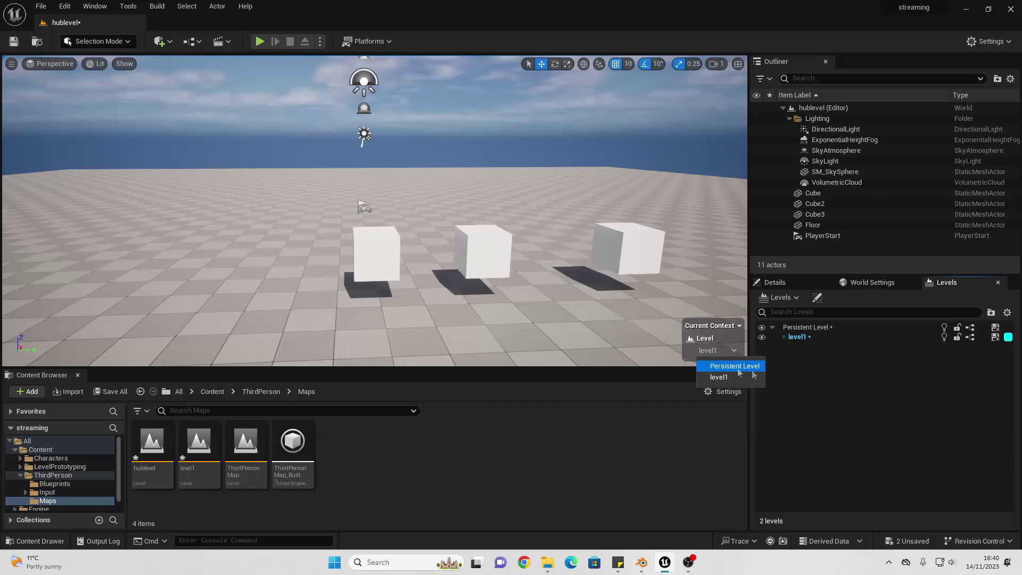
left_click(729, 368)
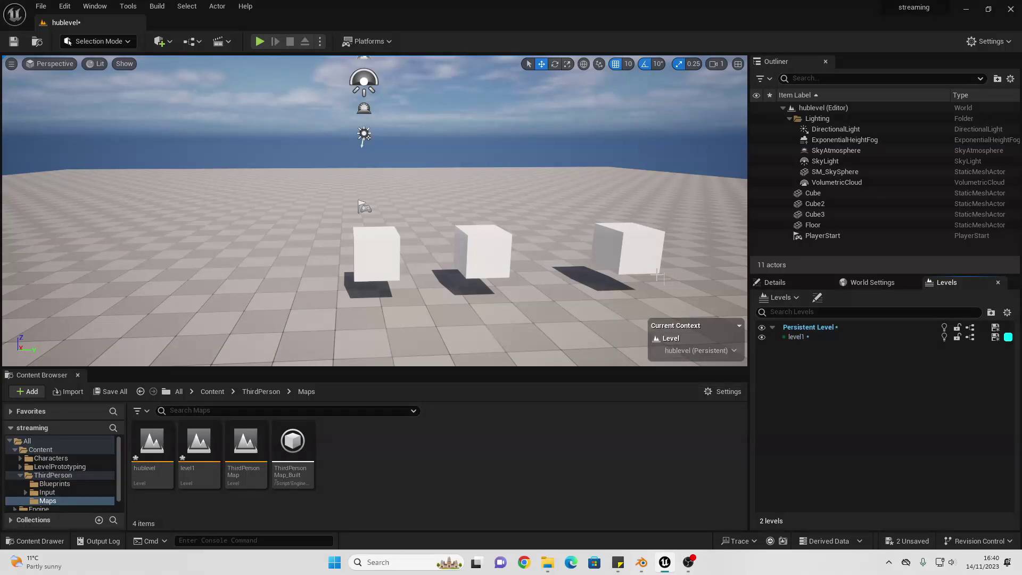
right_click_drag(585, 223, 519, 202)
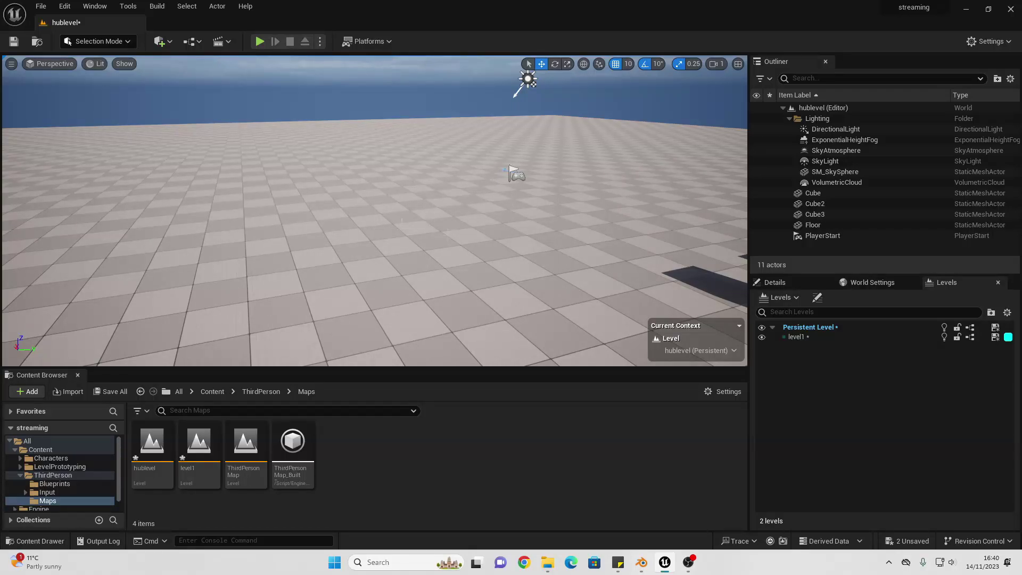
right_click_drag(519, 203, 540, 210)
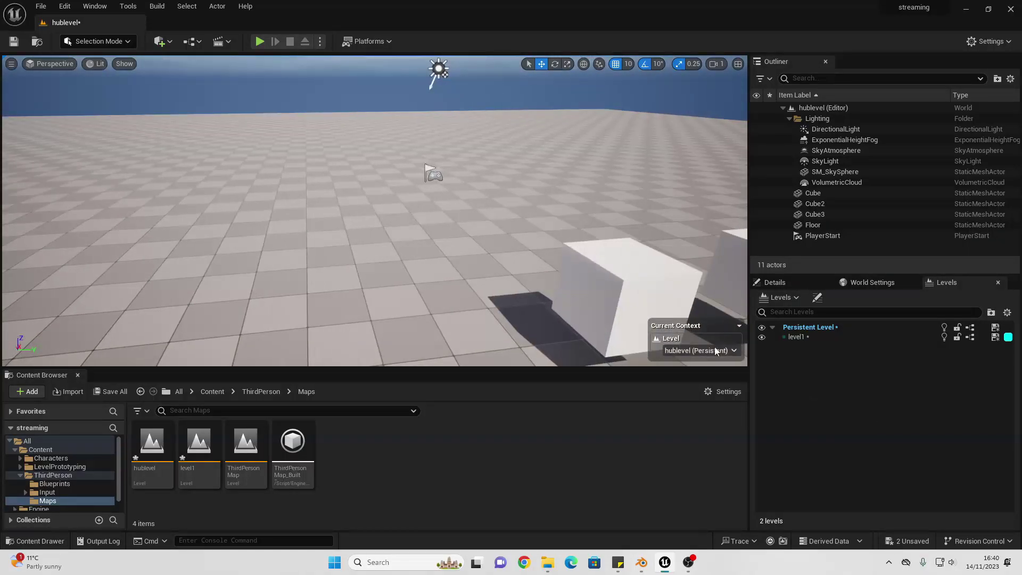
Make level1 the current editing level
left_click(717, 351)
left_click(701, 379)
mouse_move(549, 263)
right_mouse_down()
mouse_move(594, 264)
mouse_move(552, 264)
right_mouse_up()
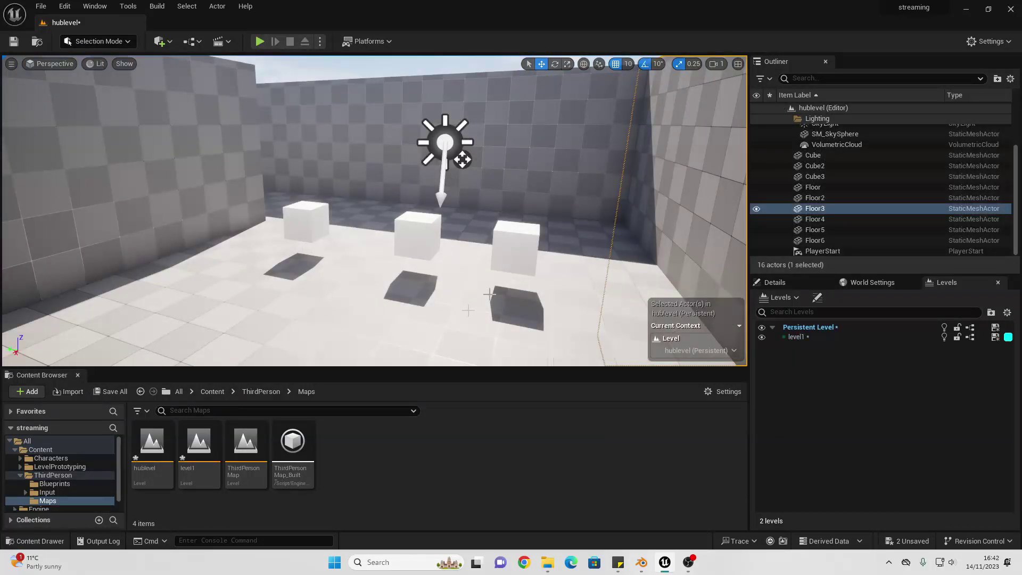
right_click_drag(468, 202, 491, 250)
right_click_drag(497, 139, 671, 194)
left_click(722, 351)
left_click(684, 377)
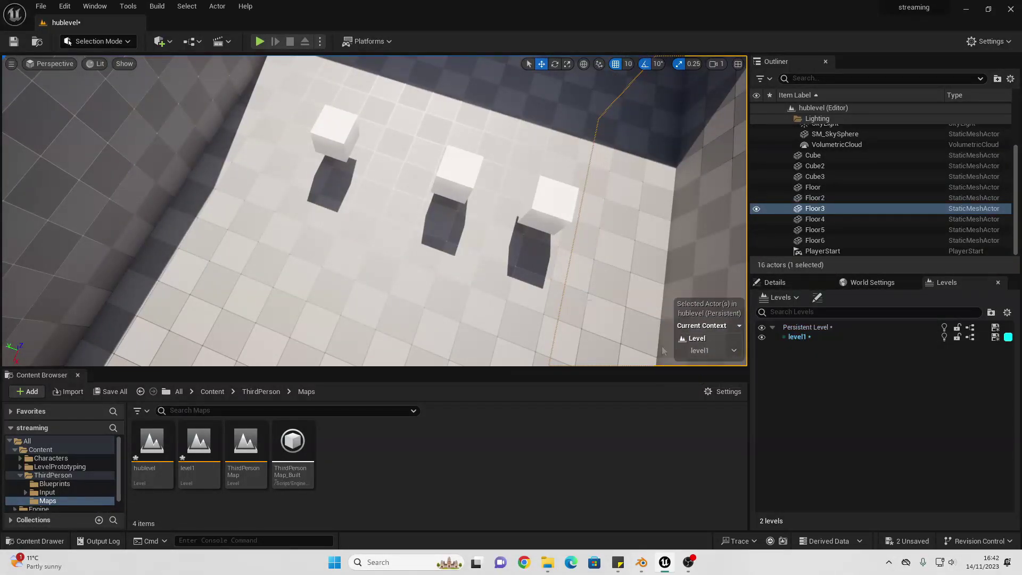
Select the three level1 cubes and inspect their placement behind the walls relative to the player start
left_click(330, 133)
left_click(457, 184, "ctrl")
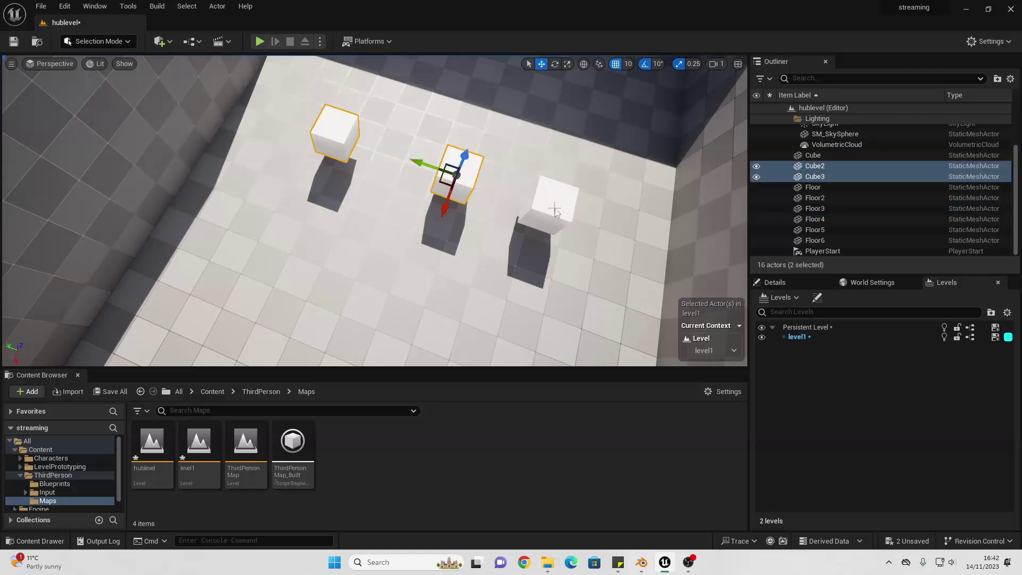
left_click(552, 201, "ctrl")
right_click_drag(552, 202, 511, 155)
right_click_drag(584, 288, 559, 284)
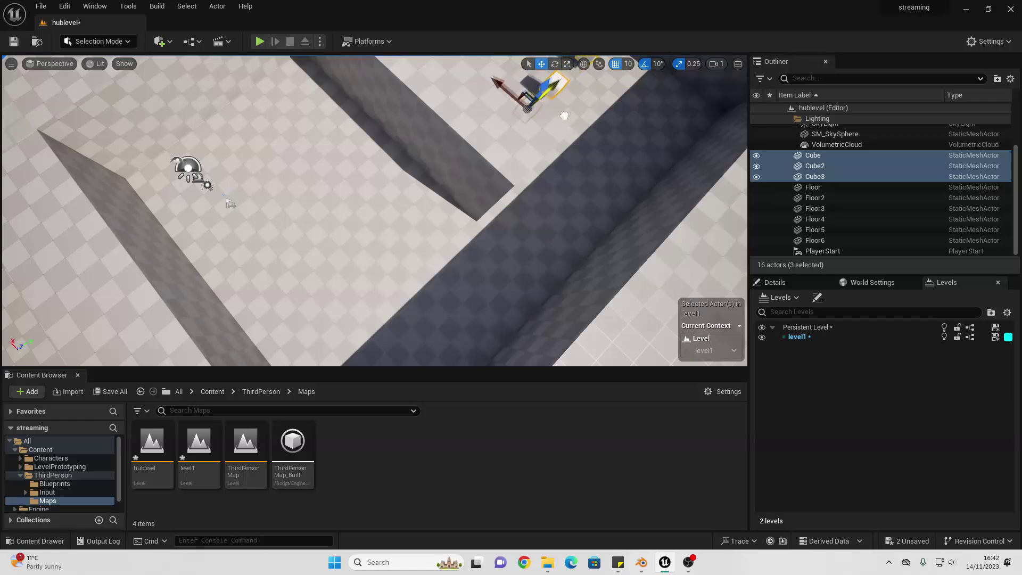
mouse_move(564, 115)
right_mouse_down()
mouse_move(560, 96)
mouse_move(549, 99)
mouse_move(554, 75)
mouse_move(580, 77)
mouse_move(557, 98)
mouse_move(559, 123)
right_mouse_up()
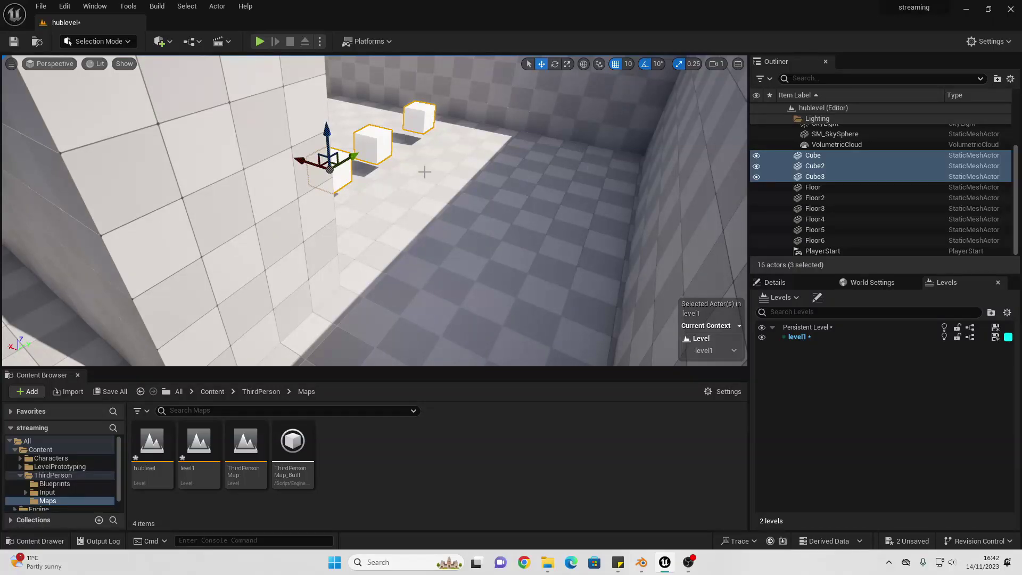
right_click_drag(425, 171, 314, 166)
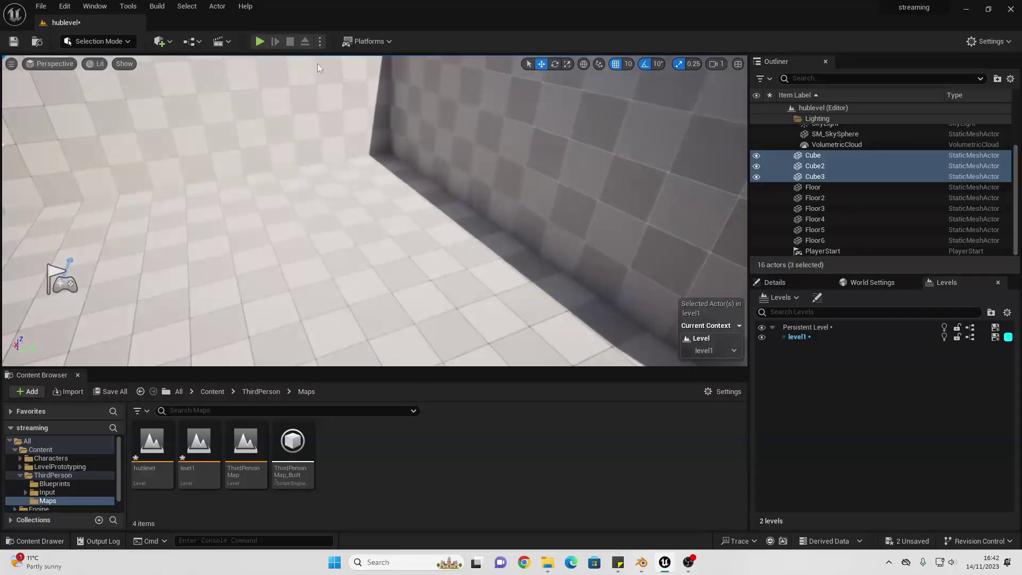
Play the level in the editor and run the character around the walls to check whether level1's cubes load, then stop
left_click(260, 42)
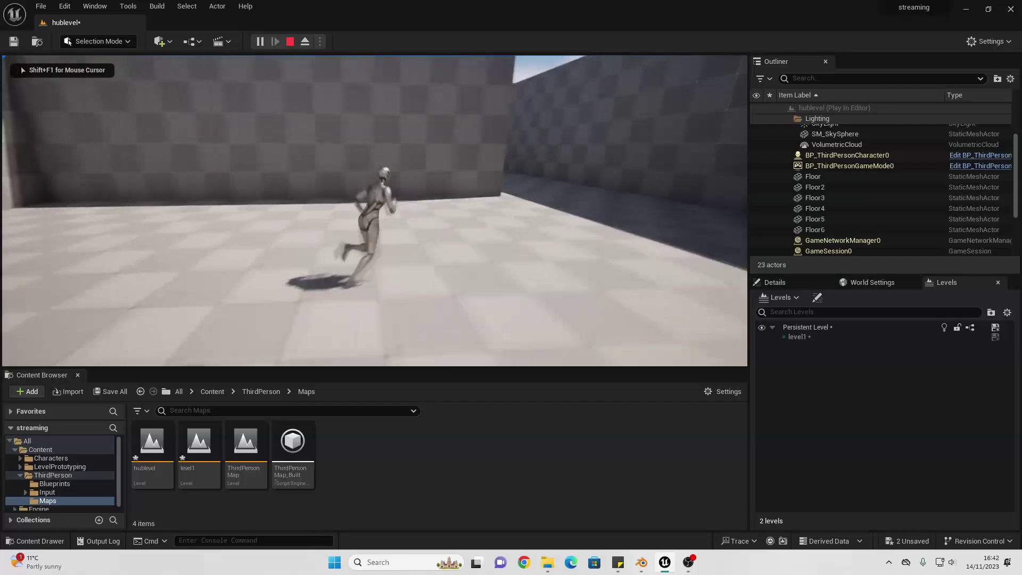
key("w")
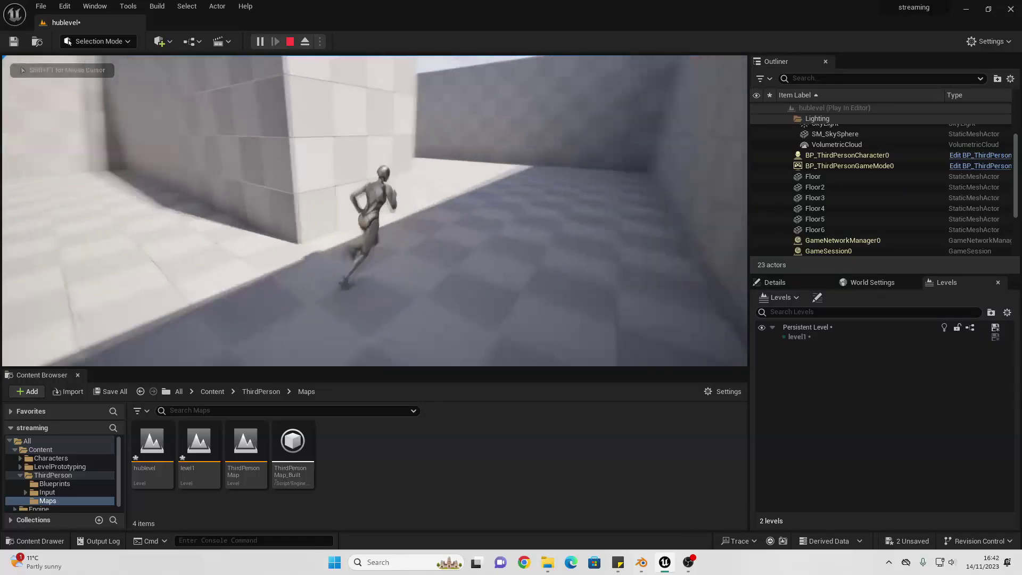
key("w")
key("a")
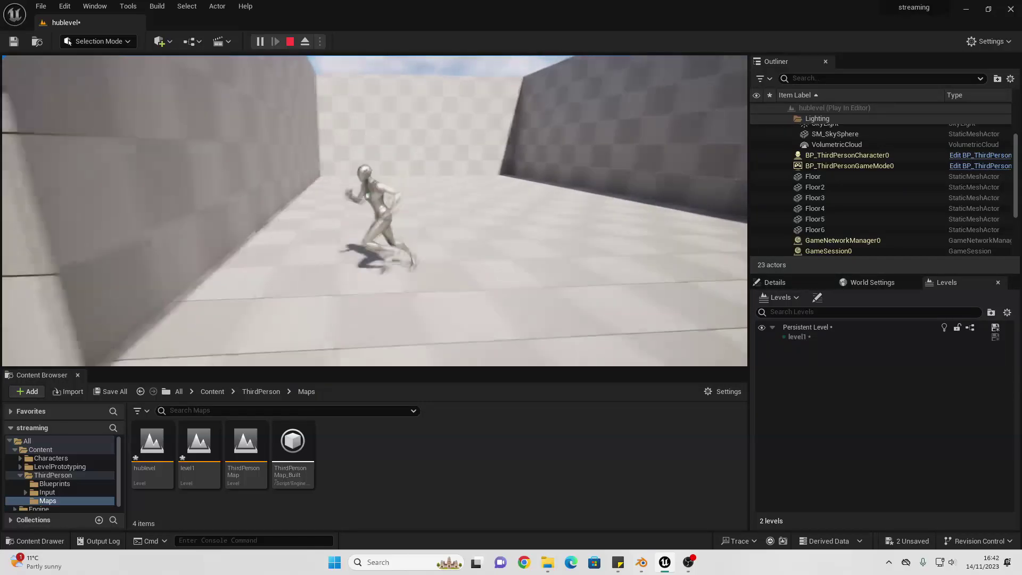
key("w")
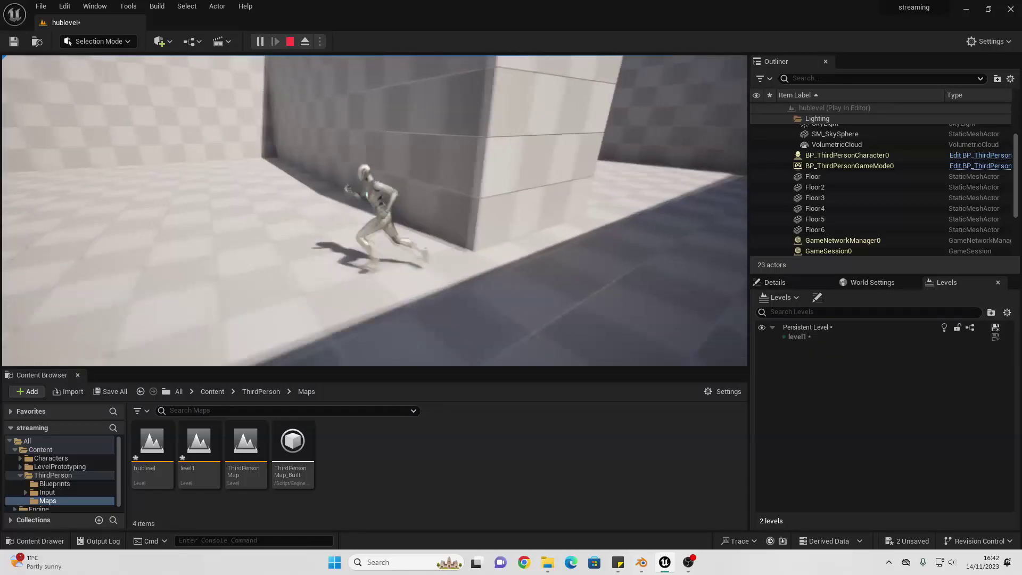
key("w")
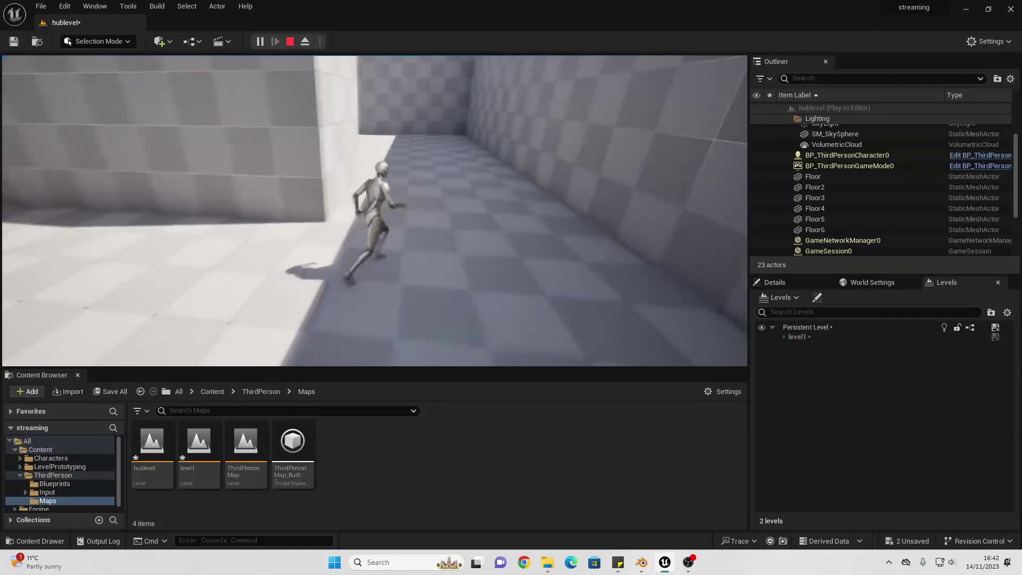
key("Escape")
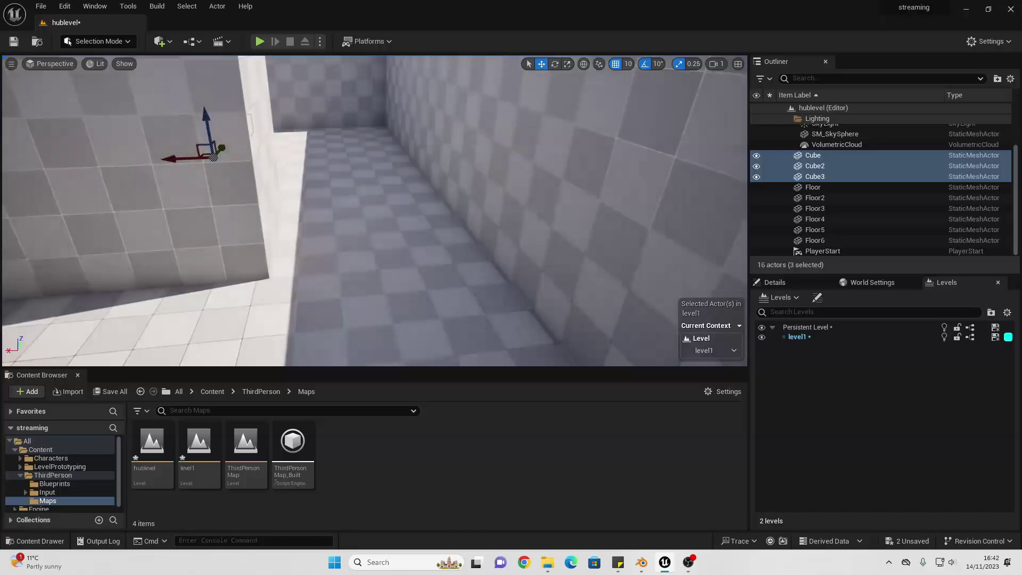
Add a Level Streaming Volume and position it in the shaded corridor between the walls
right_click_drag(375, 211, 330, 219)
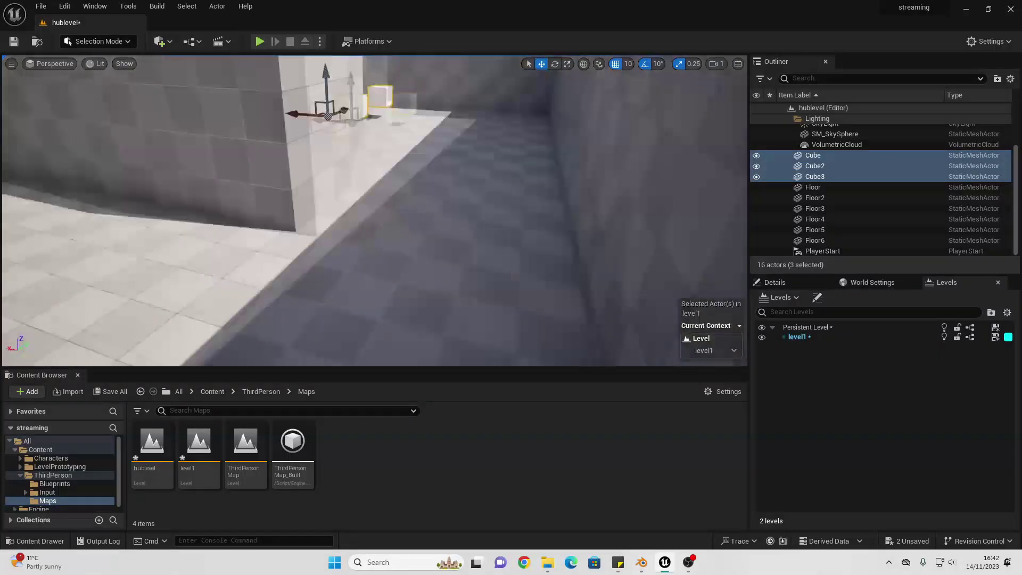
left_click(497, 182)
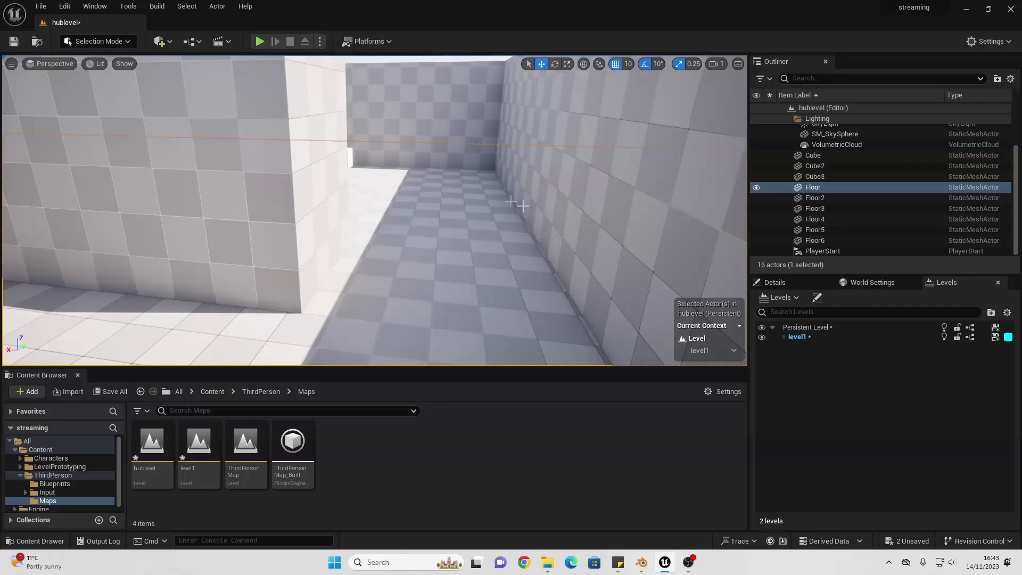
key("w")
mouse_move(465, 215)
right_mouse_down()
mouse_move(527, 210)
mouse_move(453, 205)
mouse_move(487, 207)
mouse_move(439, 217)
mouse_move(457, 219)
right_mouse_up()
key("s")
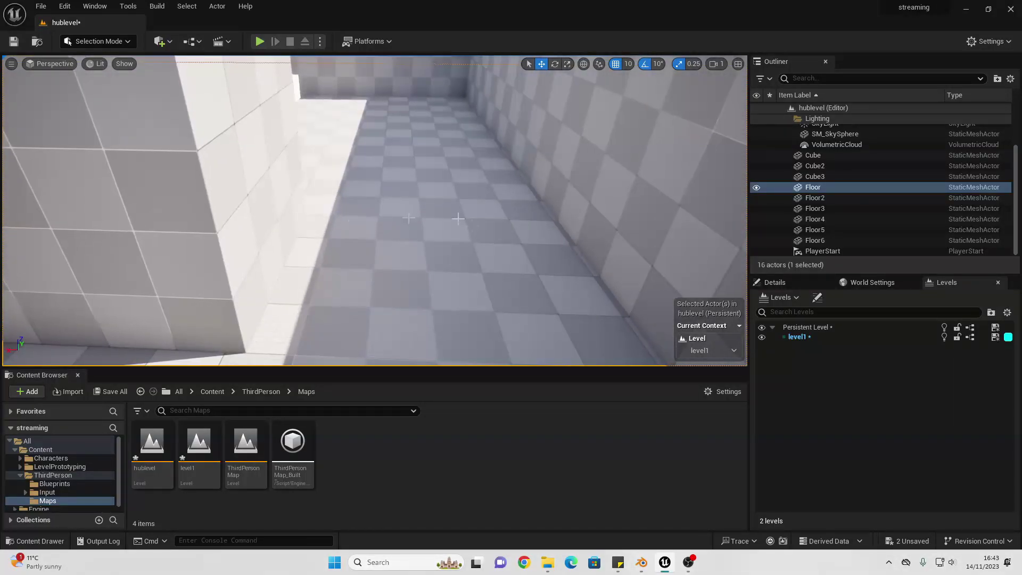
left_click(160, 41)
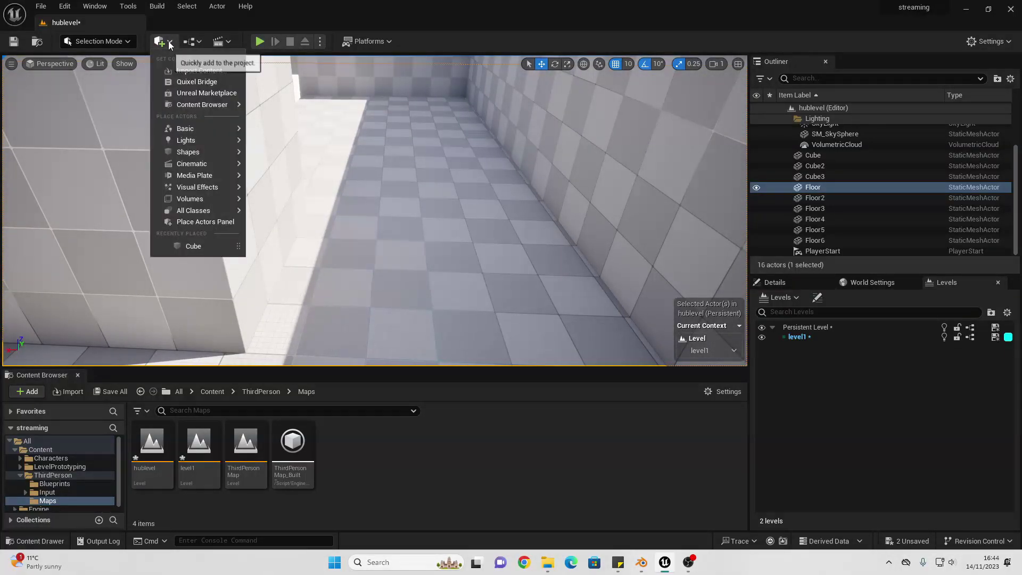
mouse_move(215, 213)
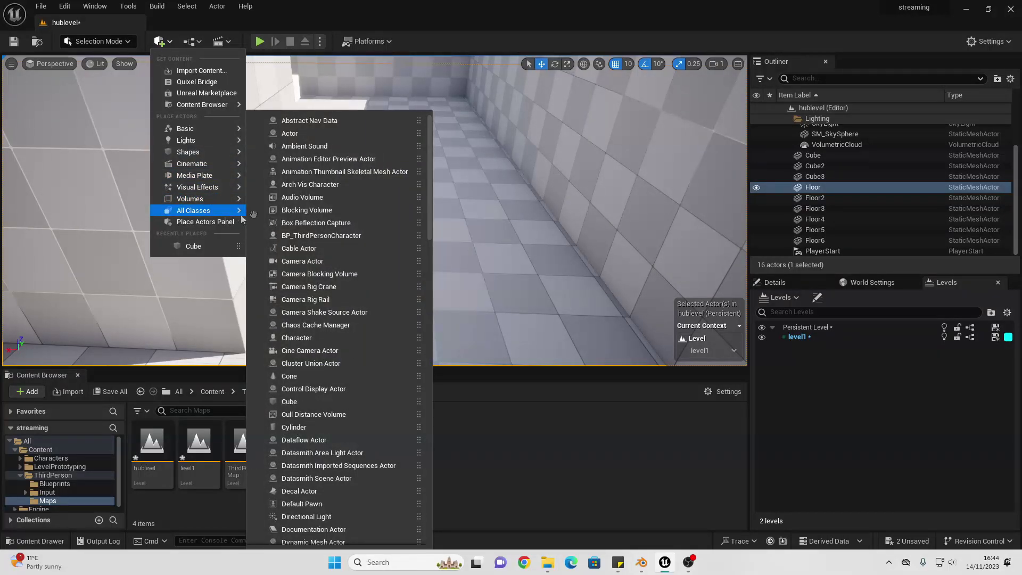
type("level str")
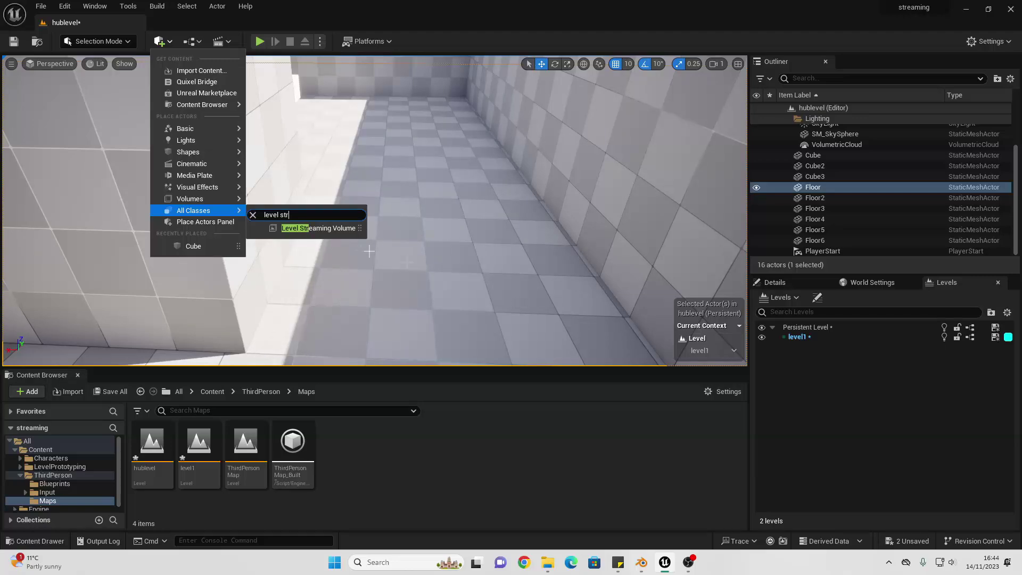
left_click(298, 228)
double_click(795, 251)
right_click_drag(353, 237, 346, 234)
left_click_drag(345, 233, 386, 235)
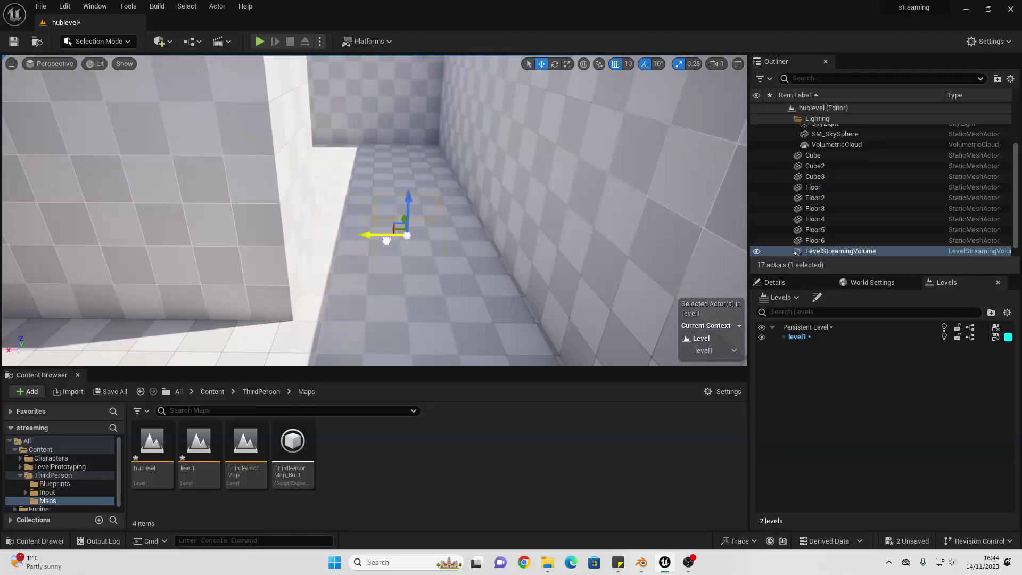
Scale the streaming volume much longer along the corridor and wider across it to span the floor area
right_click_drag(376, 244, 379, 229)
key("r")
right_click_drag(425, 261, 461, 288)
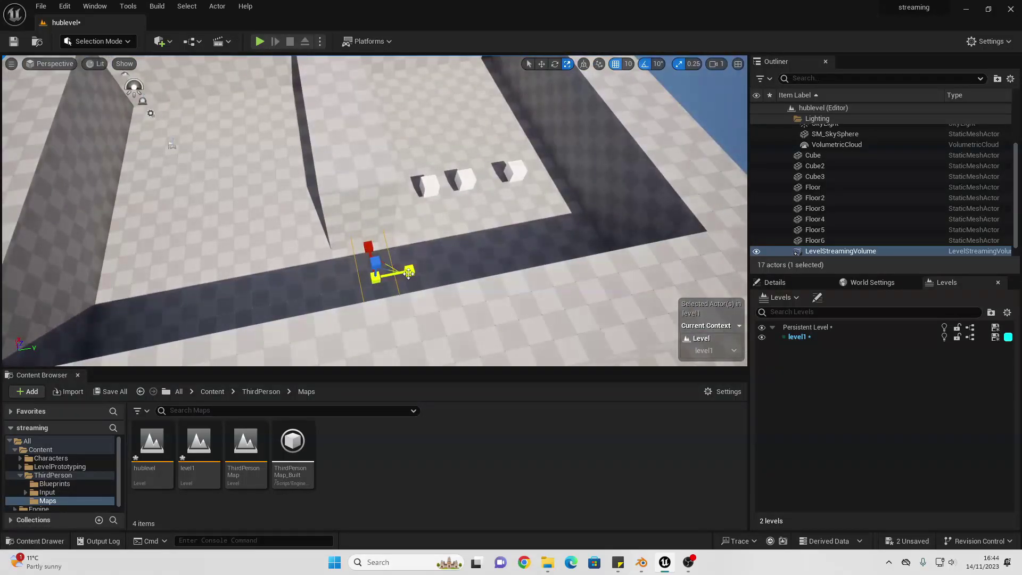
left_click_drag(412, 272, 487, 258)
left_click_drag(368, 251, 364, 230)
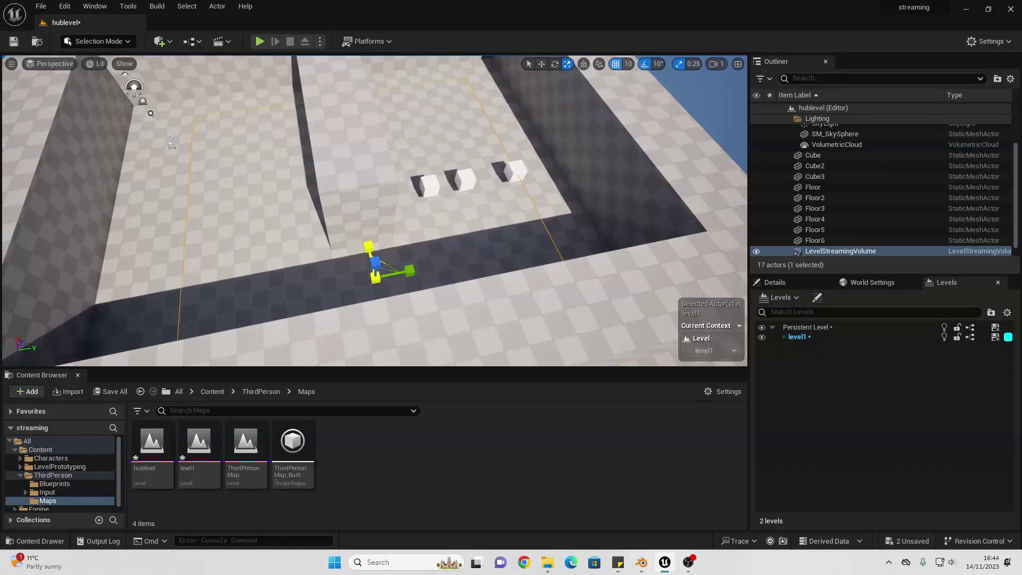
Move the streaming volume along the corridor toward the three cubes and scale it up in height above the walls
left_click(542, 63)
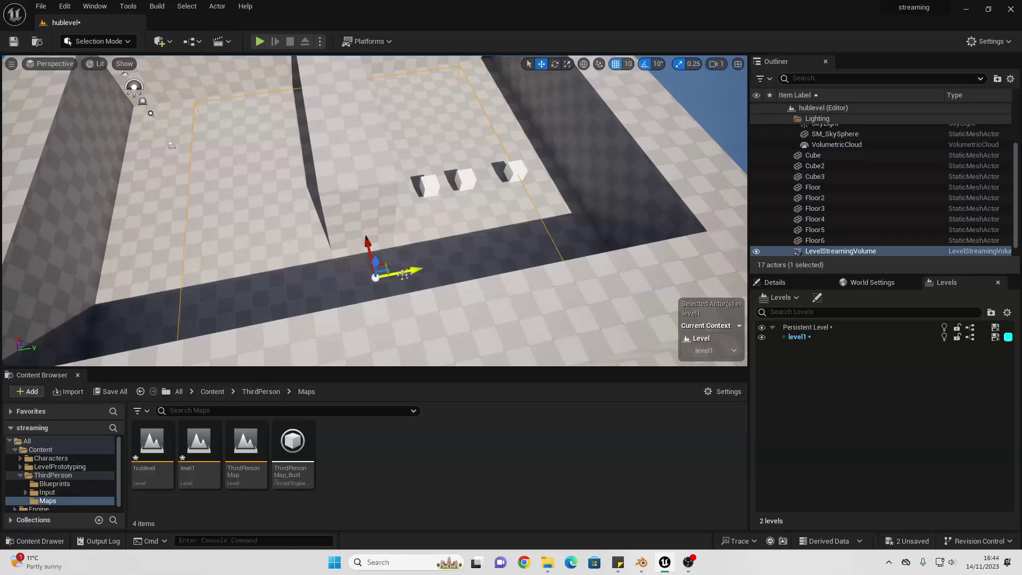
left_click_drag(403, 275, 565, 207)
right_click_drag(565, 208, 705, 186)
left_click(566, 63)
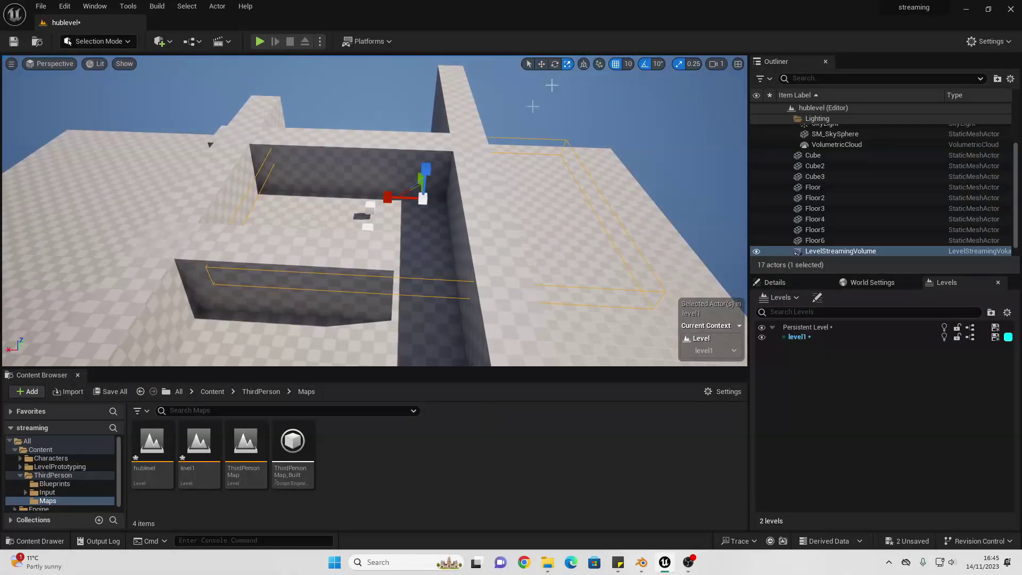
left_click_drag(425, 169, 426, 123)
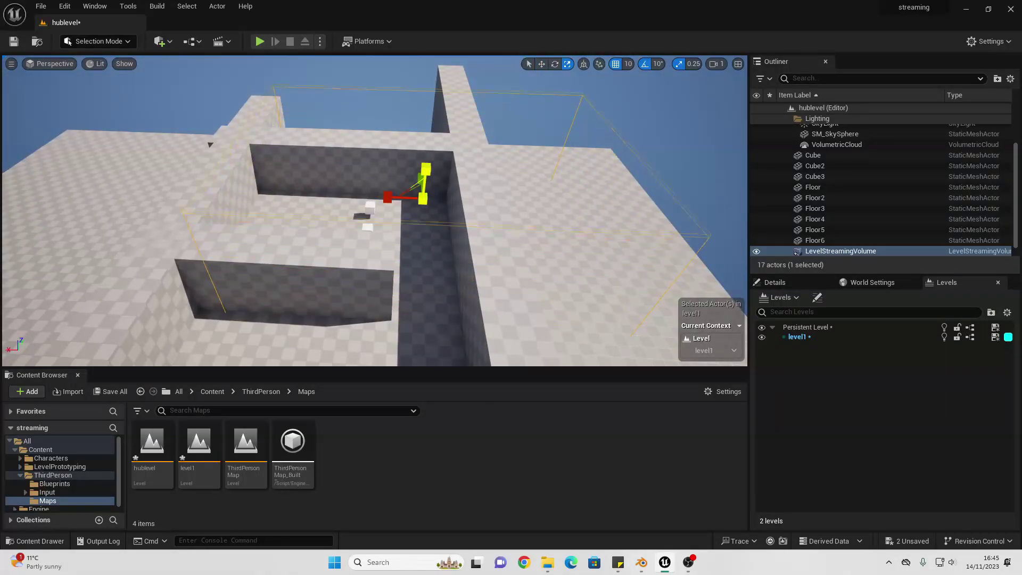
mouse_move(426, 159)
right_mouse_down()
mouse_move(479, 192)
mouse_move(415, 155)
mouse_move(442, 165)
right_mouse_up()
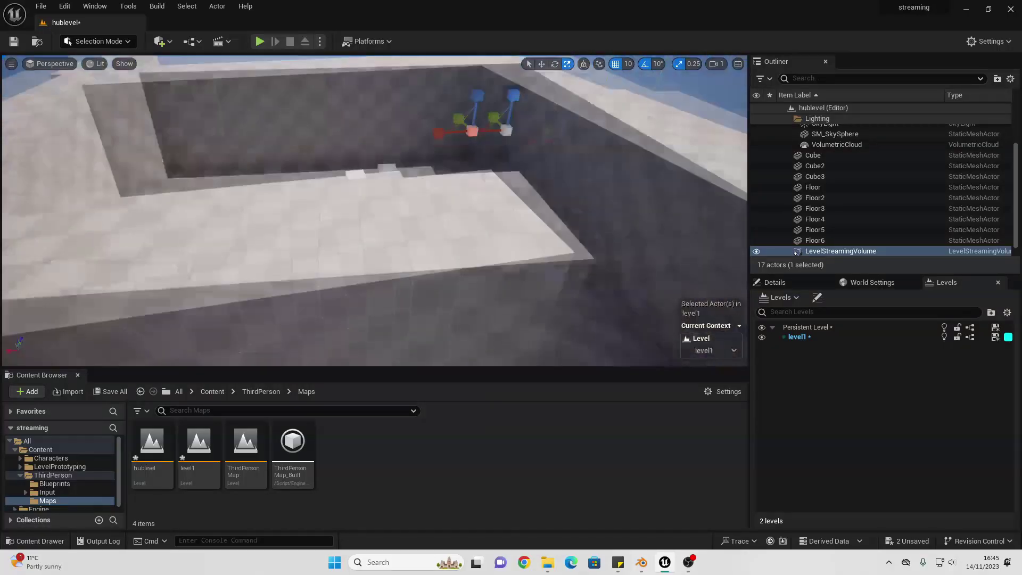
right_click_drag(333, 356, 370, 341)
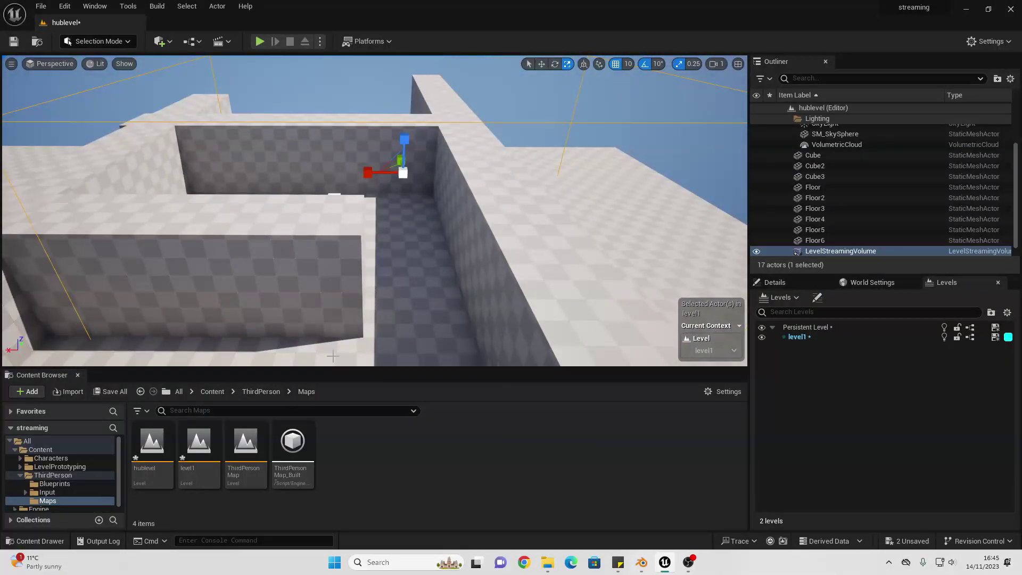
Add one element to level1's Streaming Volumes array in its level details and expand the array
left_click(818, 298)
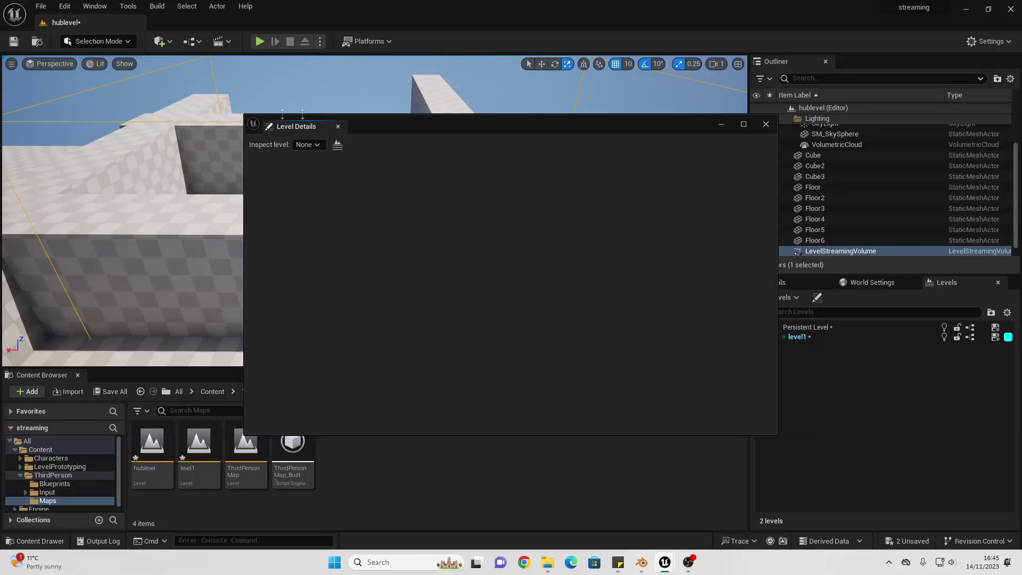
left_click(303, 145)
left_click(311, 174)
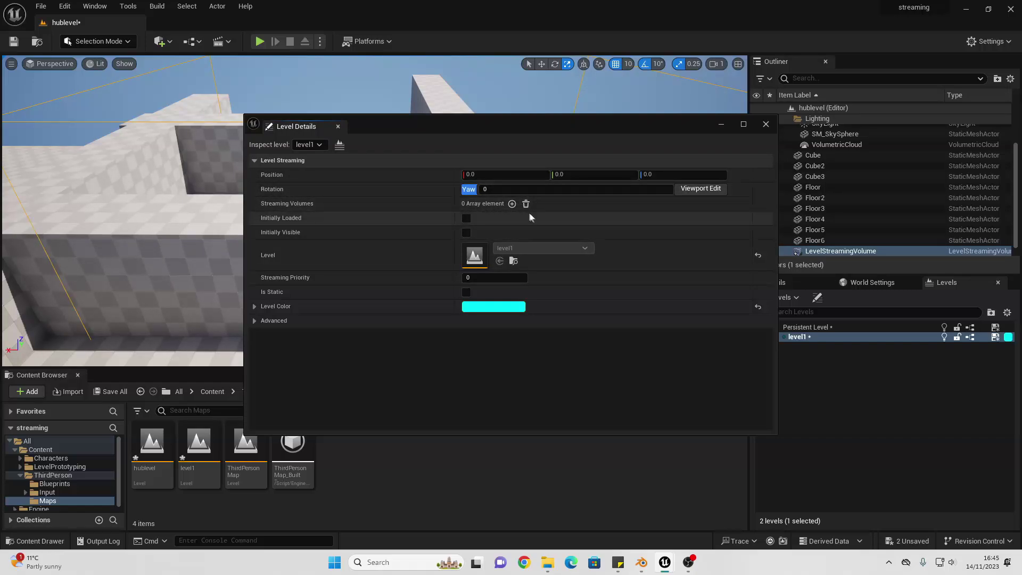
left_click(512, 204)
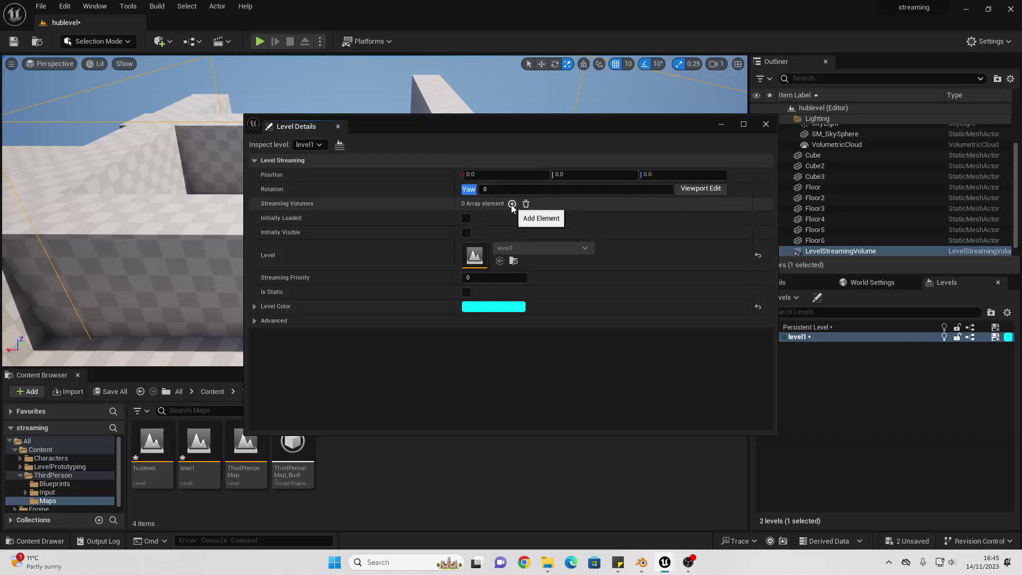
left_click(254, 204)
Try to assign LevelStreamingVolume to level1's Index [0] streaming volume entry, then close the level details
left_click(537, 217)
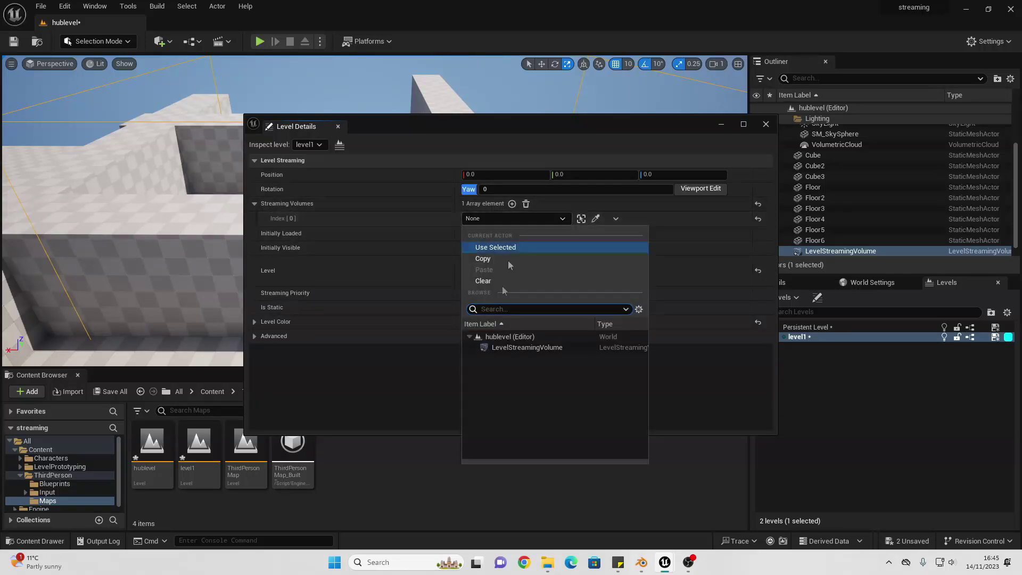
left_click(526, 347)
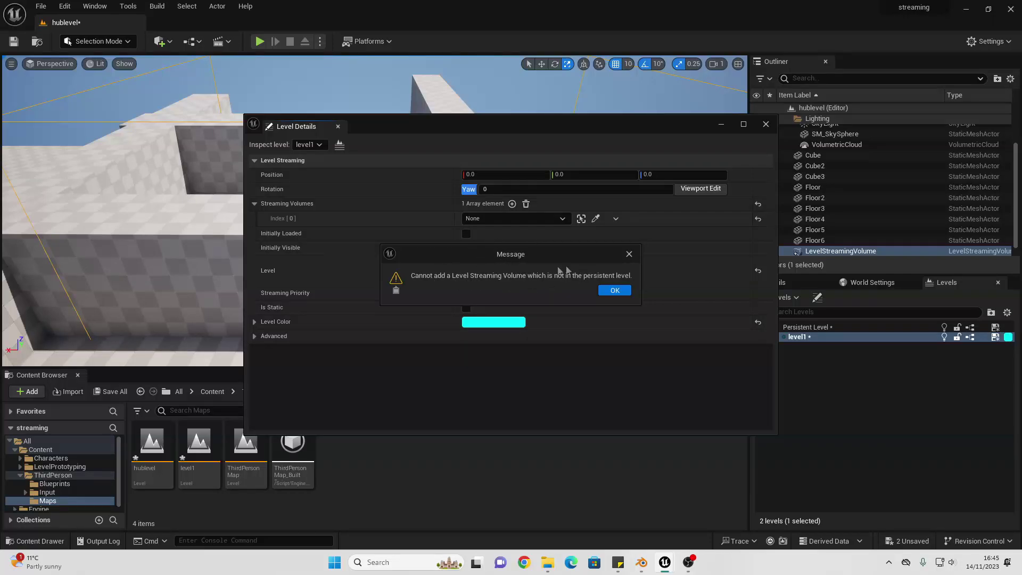
left_click(612, 290)
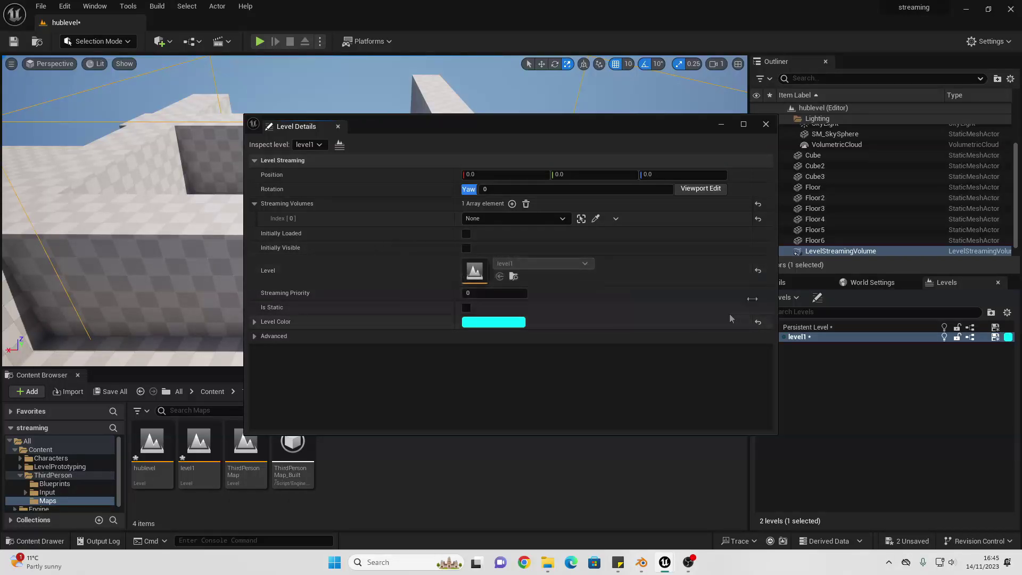
left_click(767, 124)
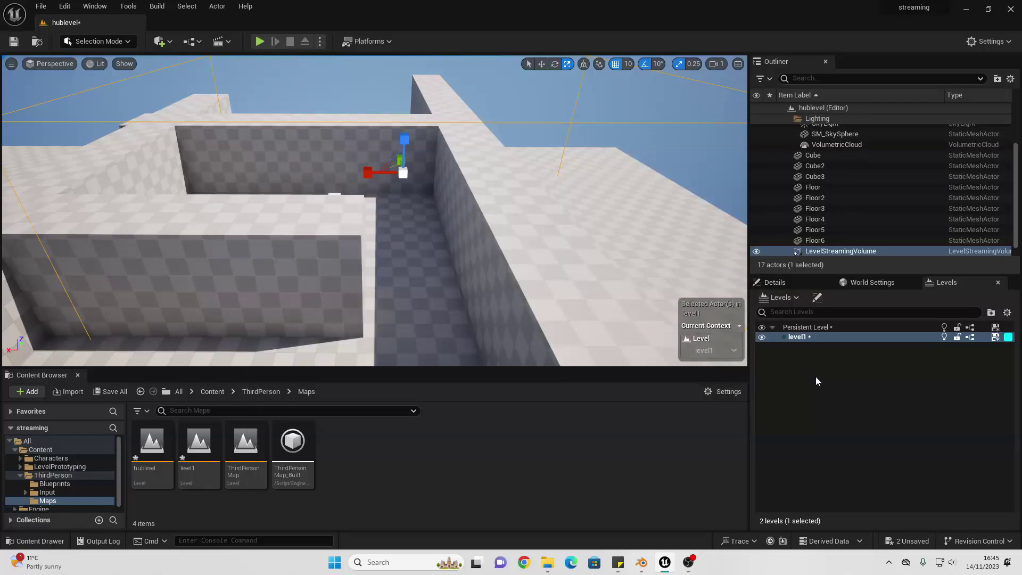
Transfer LevelStreamingVolume from level1 to the persistent level by removing it, making the persistent level current and pasting it there
left_click(831, 328)
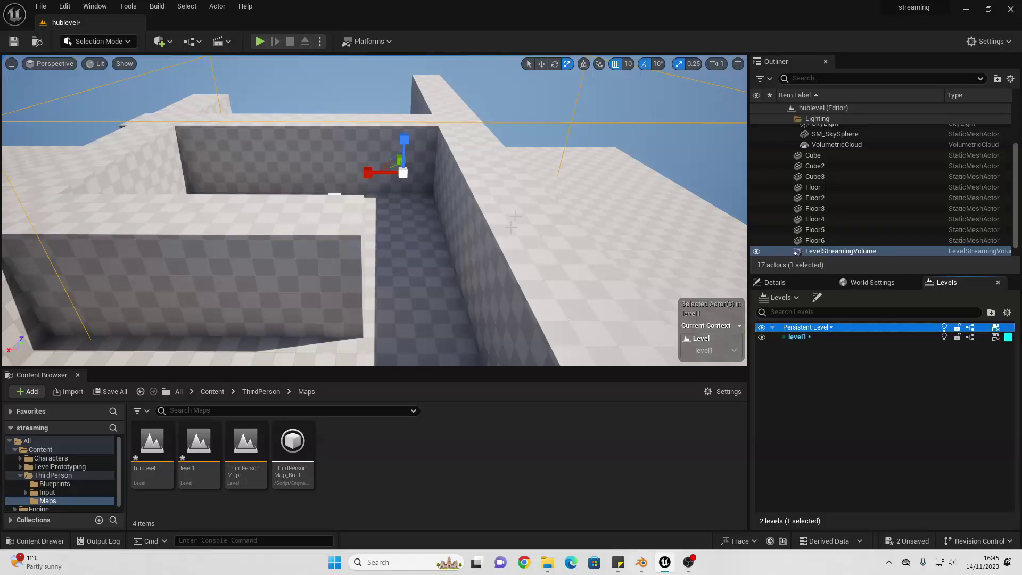
right_click_drag(487, 249, 471, 264)
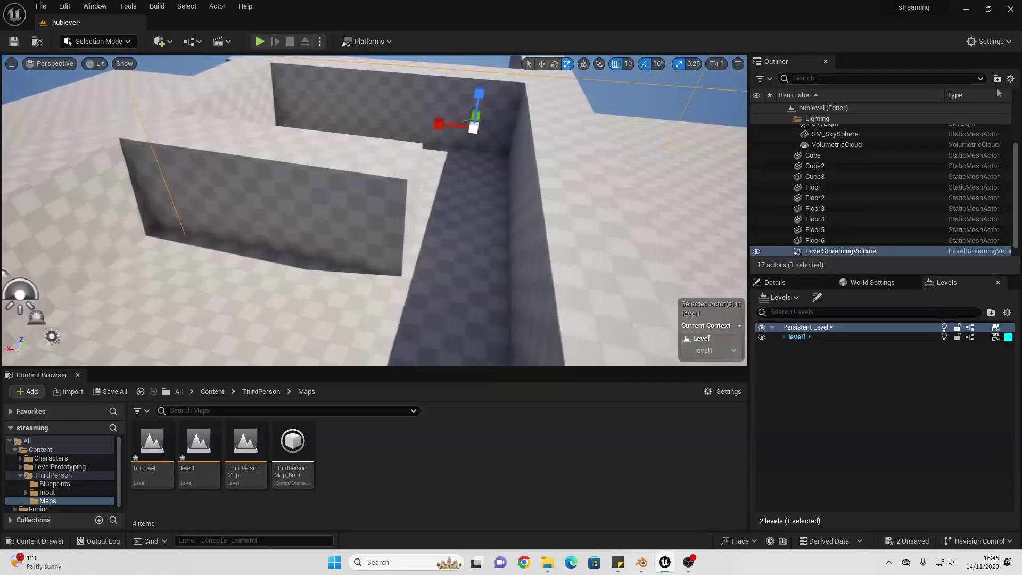
left_click(834, 231)
left_click(838, 250)
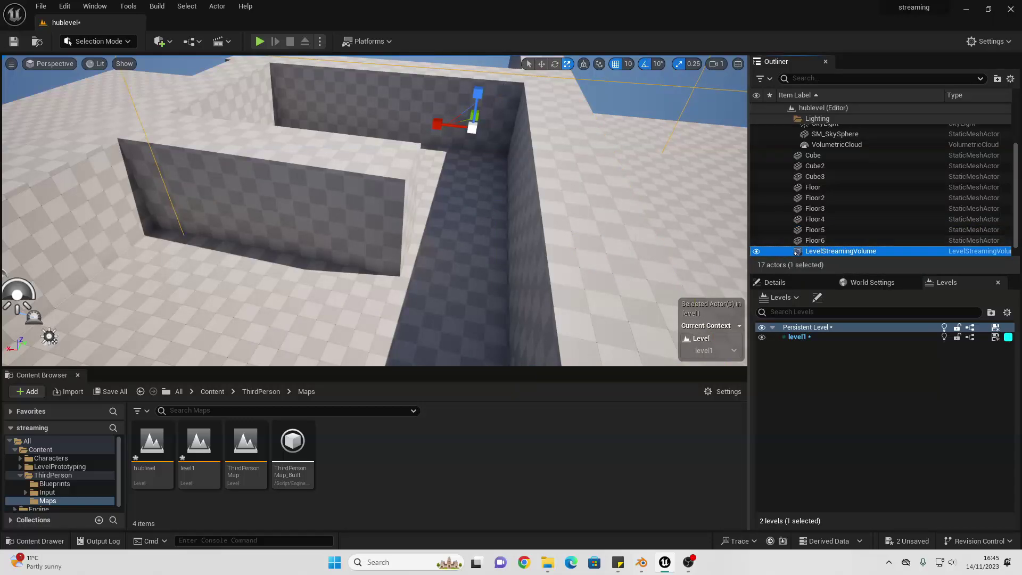
key("Delete")
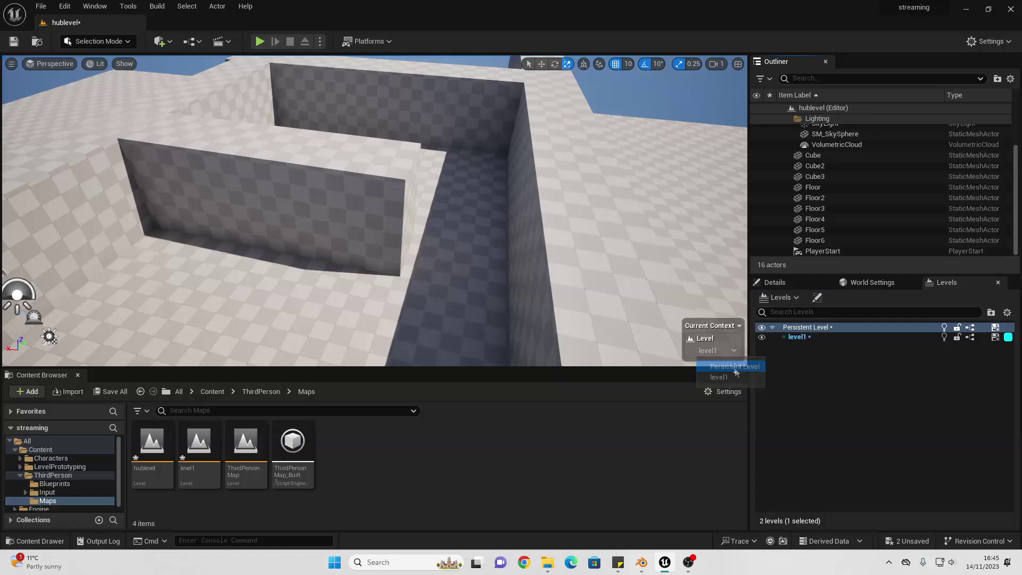
left_click(733, 365)
key("ctrl+v")
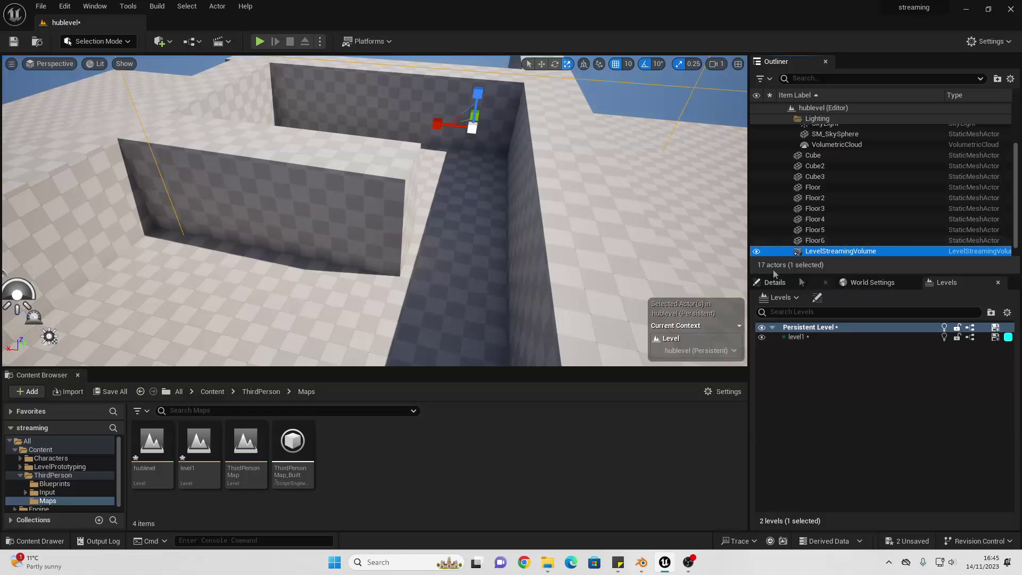
Assign LevelStreamingVolume to Index [0] of level1's Streaming Volumes in the level details, then save hublevel
left_click(816, 297)
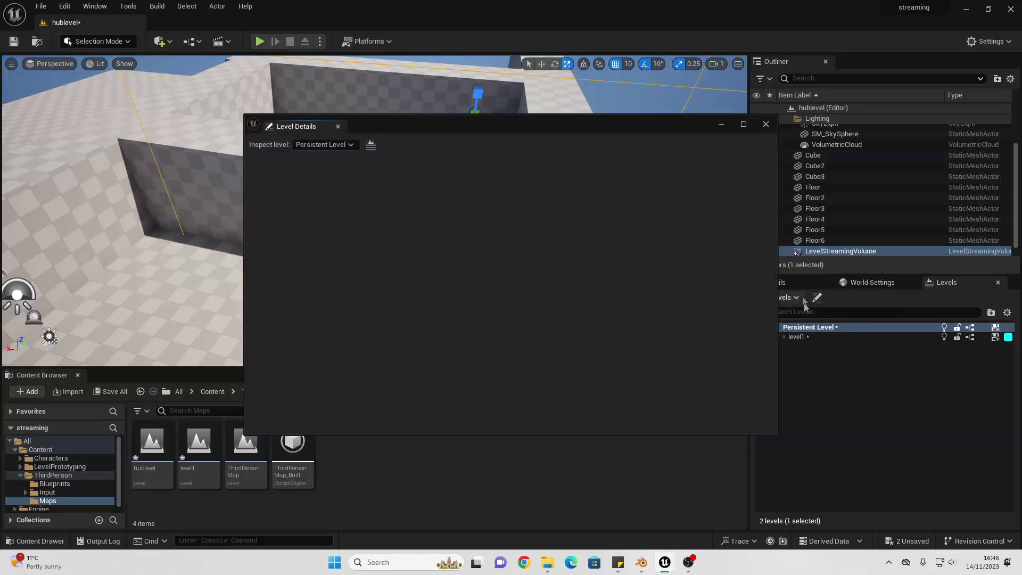
left_click(327, 145)
left_click(322, 173)
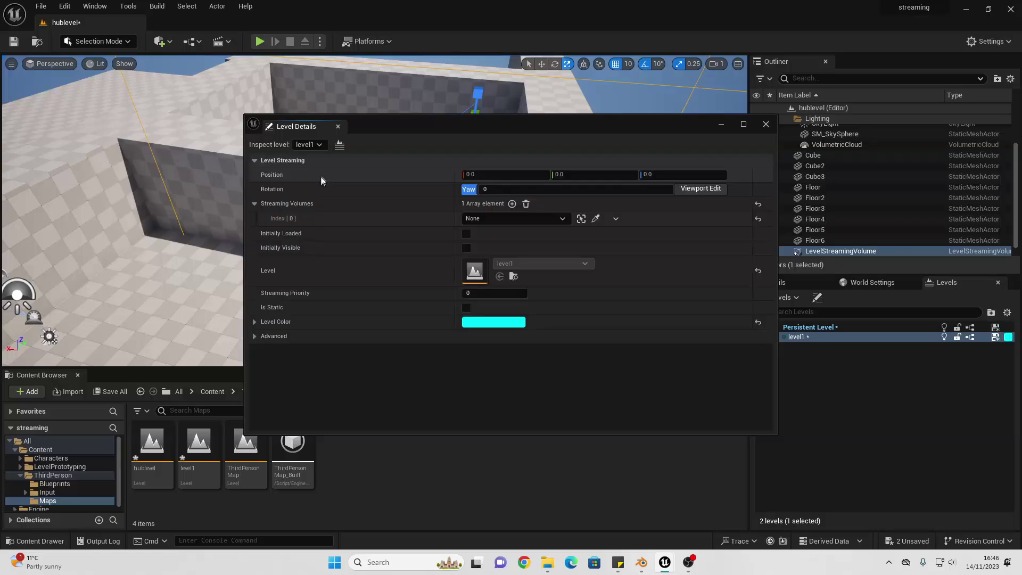
left_click(514, 222)
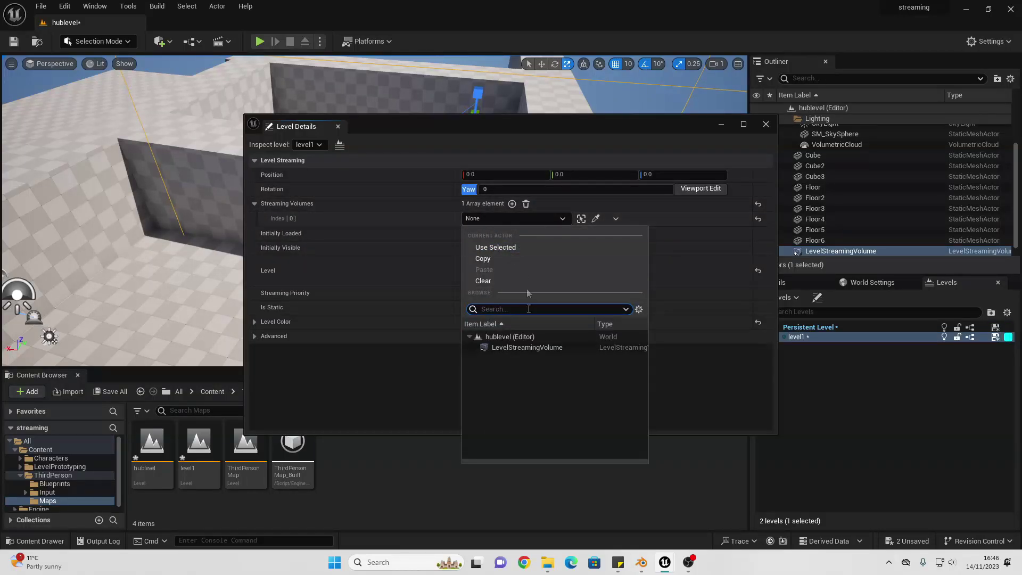
left_click(513, 348)
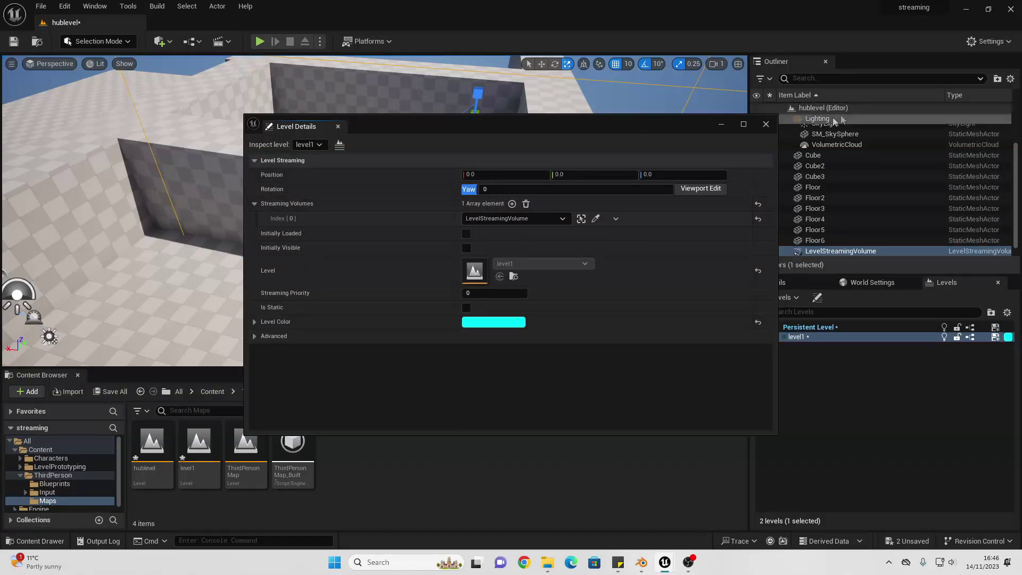
left_click(767, 126)
left_click(13, 41)
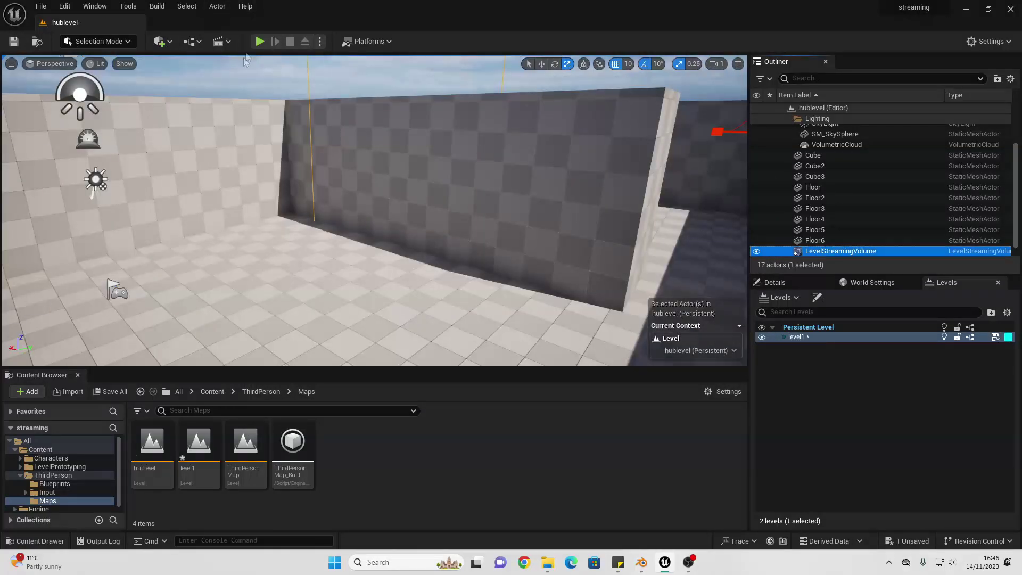
Play-test hublevel by running the character along the corridor into and out of the streaming volume to check how level1's cubes stream
left_click(257, 42)
left_click(259, 41)
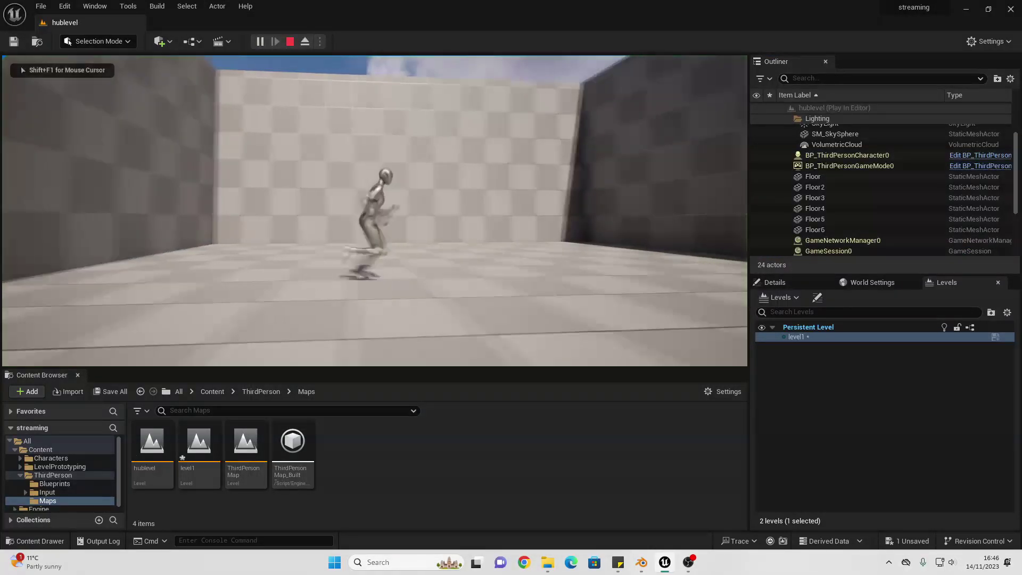
key("w")
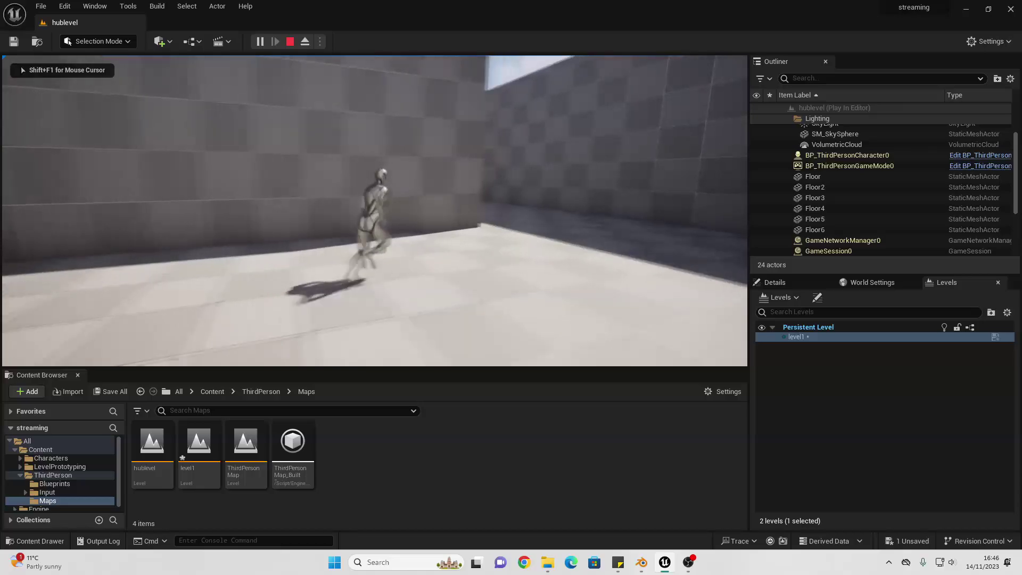
key("w")
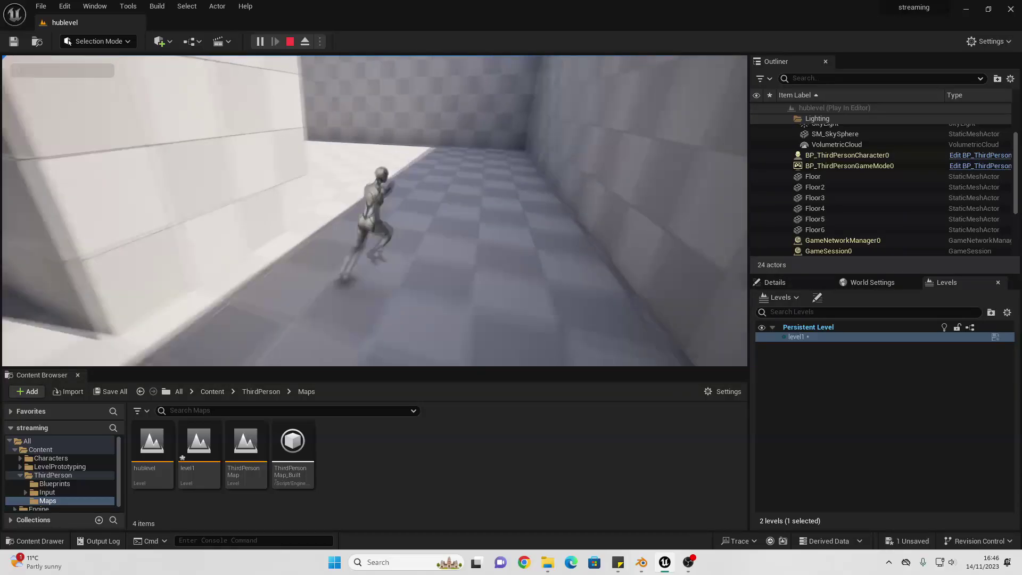
key("d")
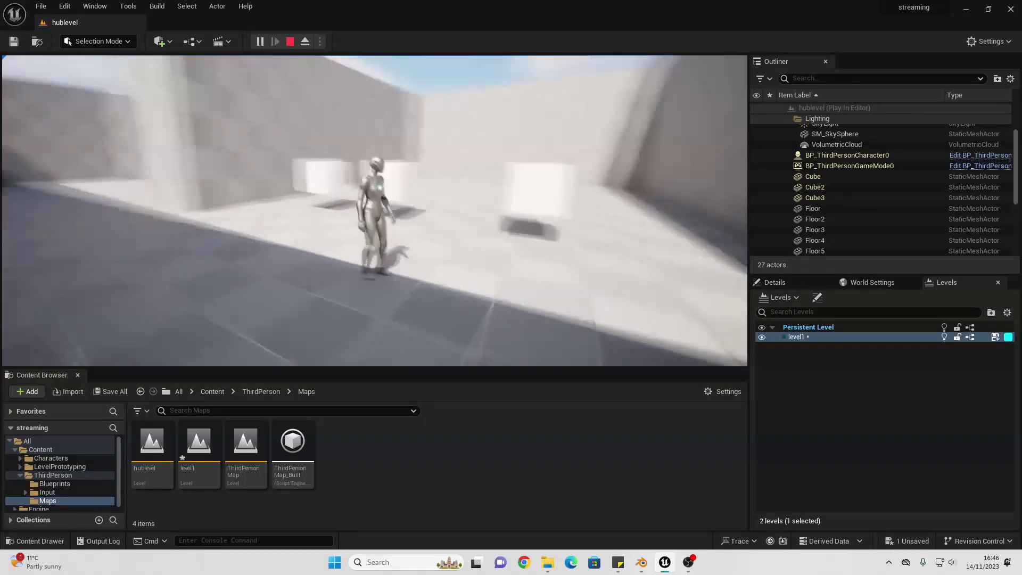
key("w")
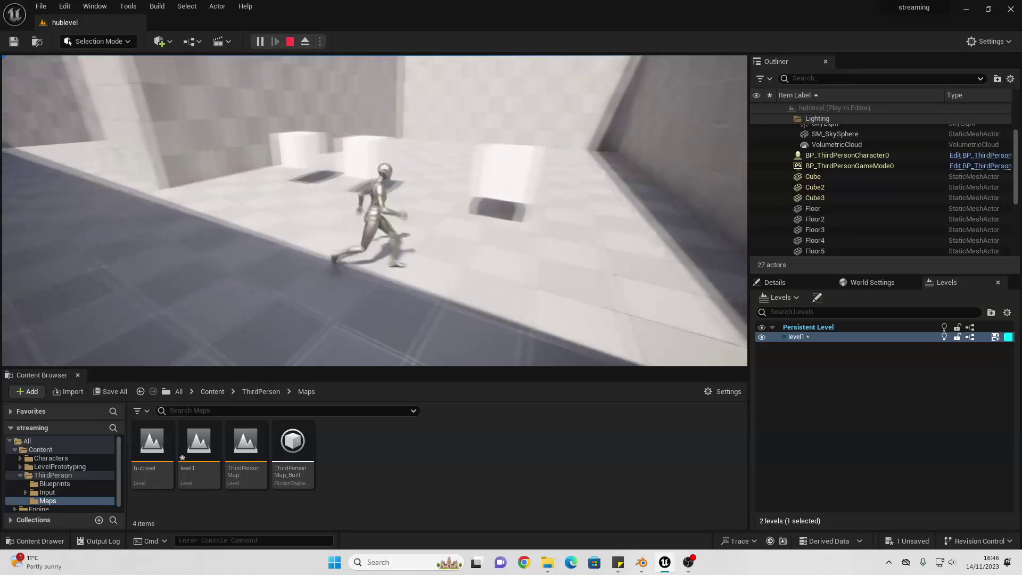
key("w")
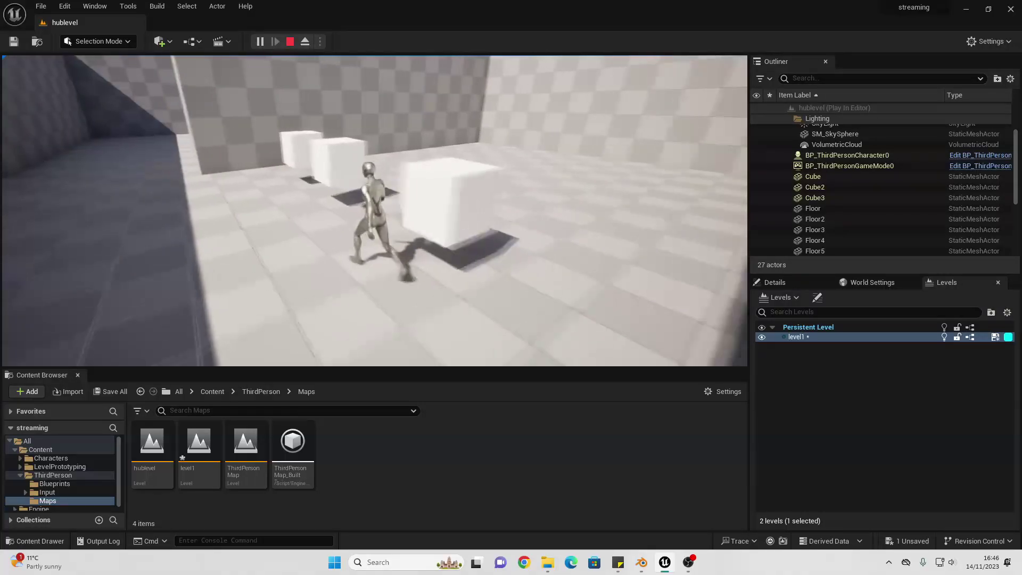
key("w")
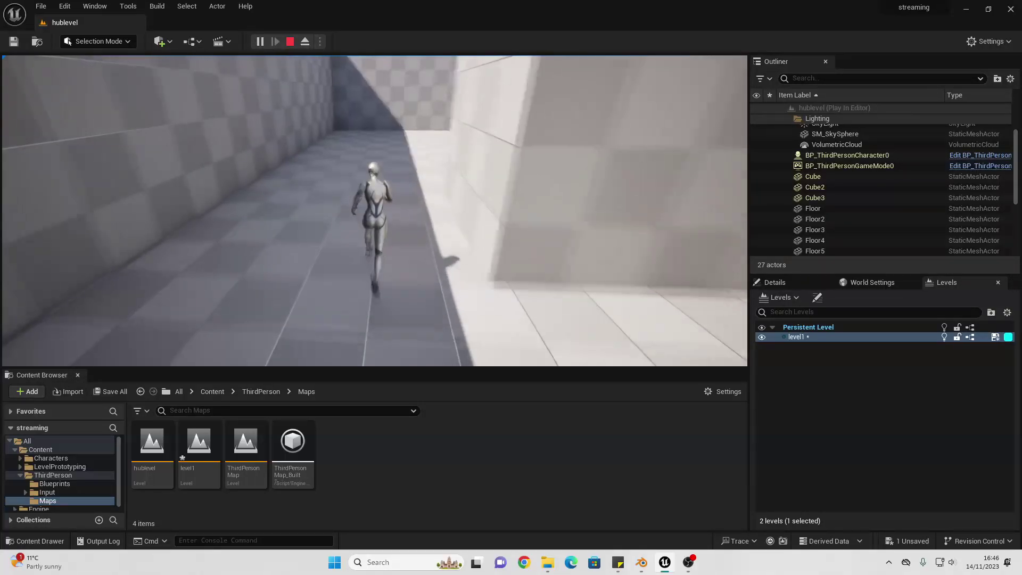
key("w")
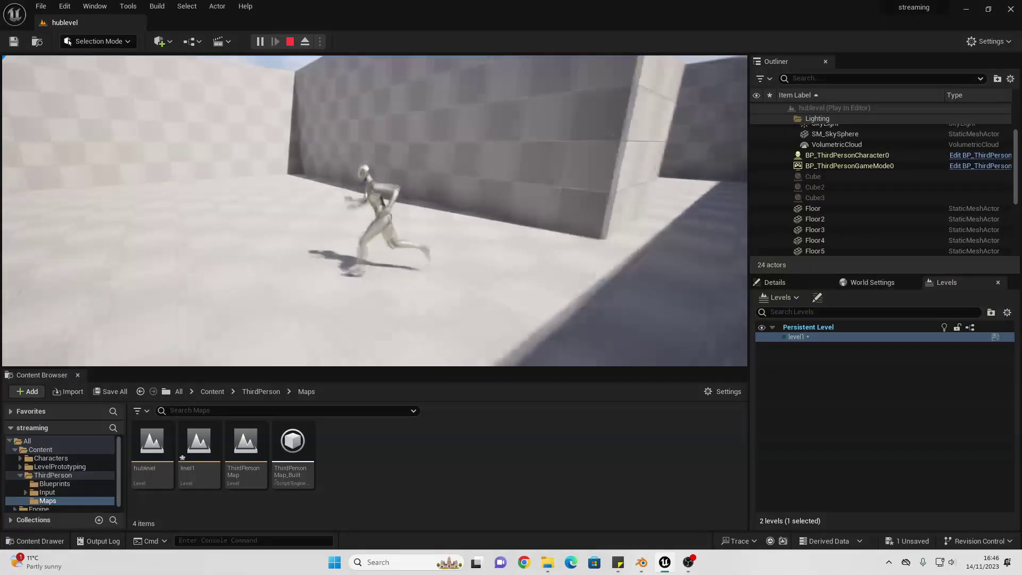
key("w")
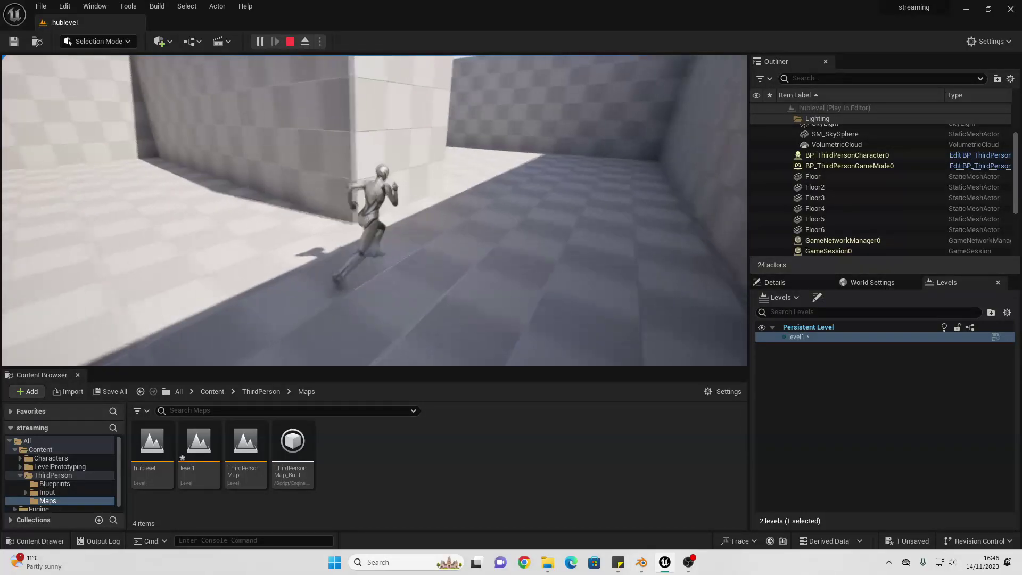
key("w")
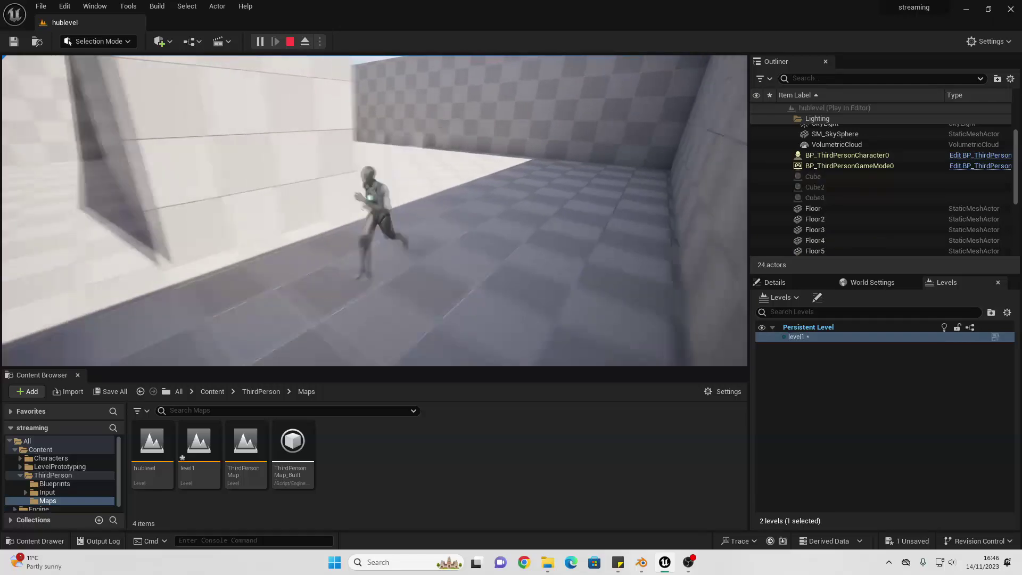
key("w")
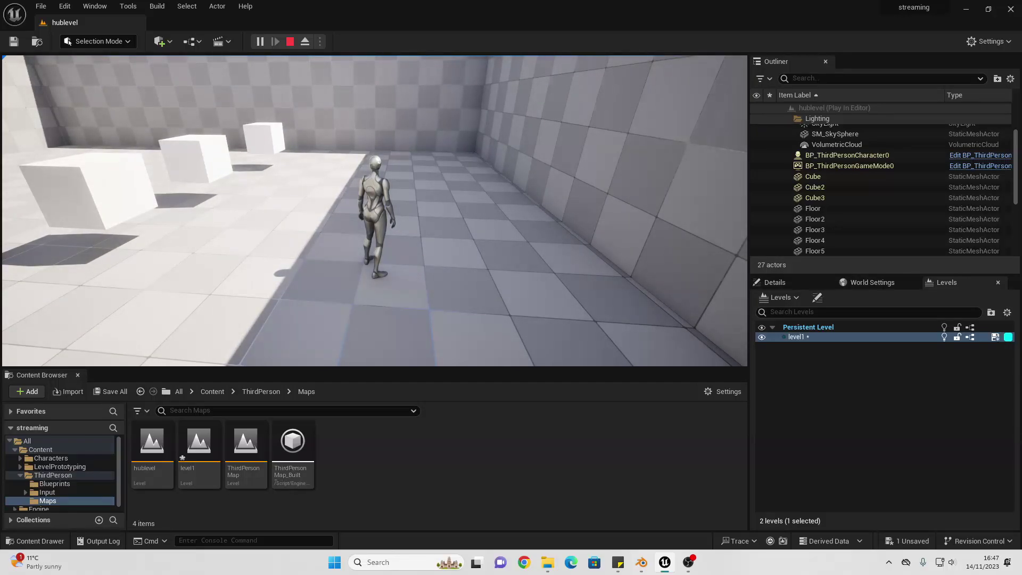
key("w")
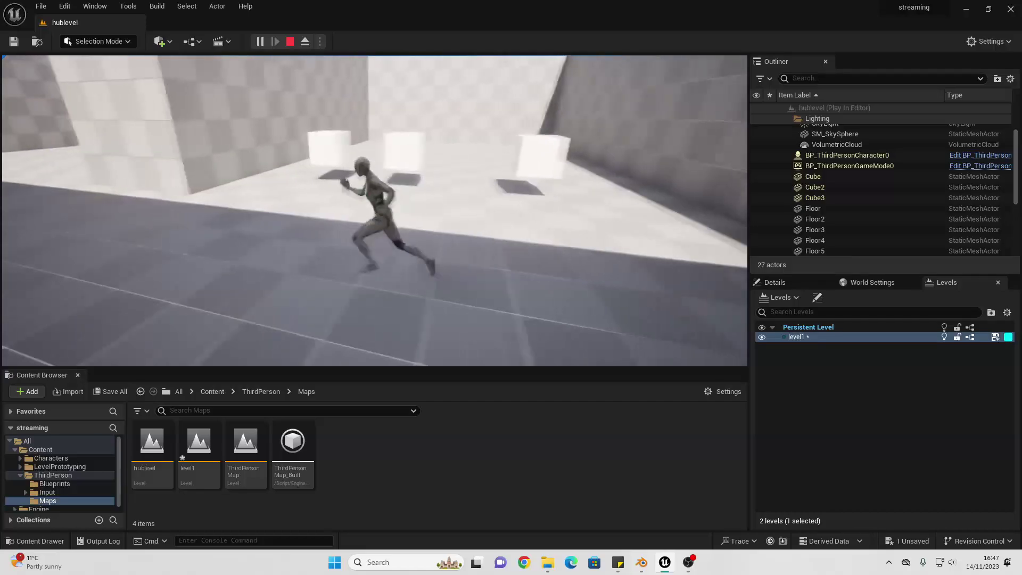
key("Escape")
Delete the LevelStreamingVolume from the persistent level and open hublevel's Level Blueprint in a maximized window
right_click_drag(375, 211, 425, 298)
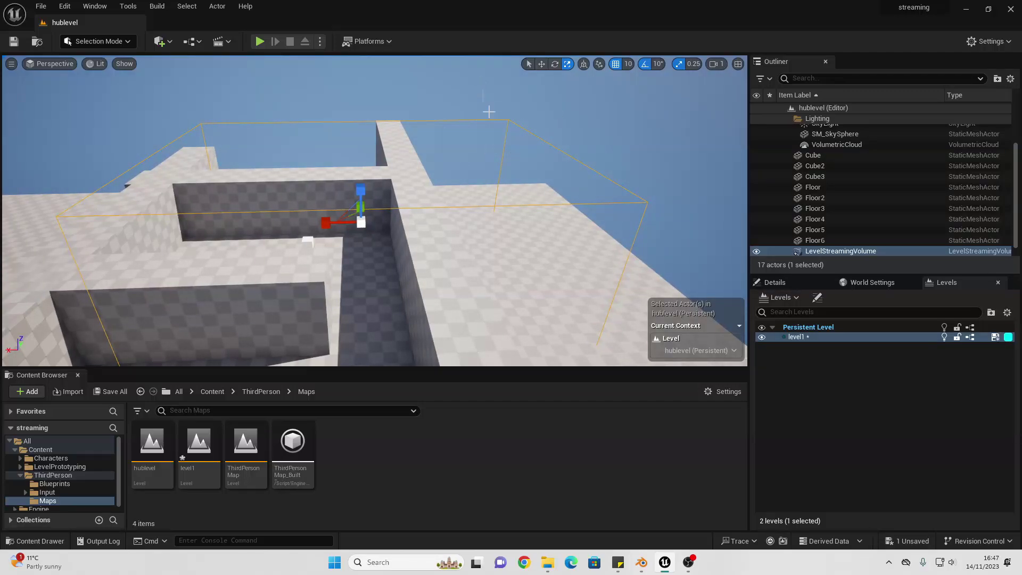
key("Delete")
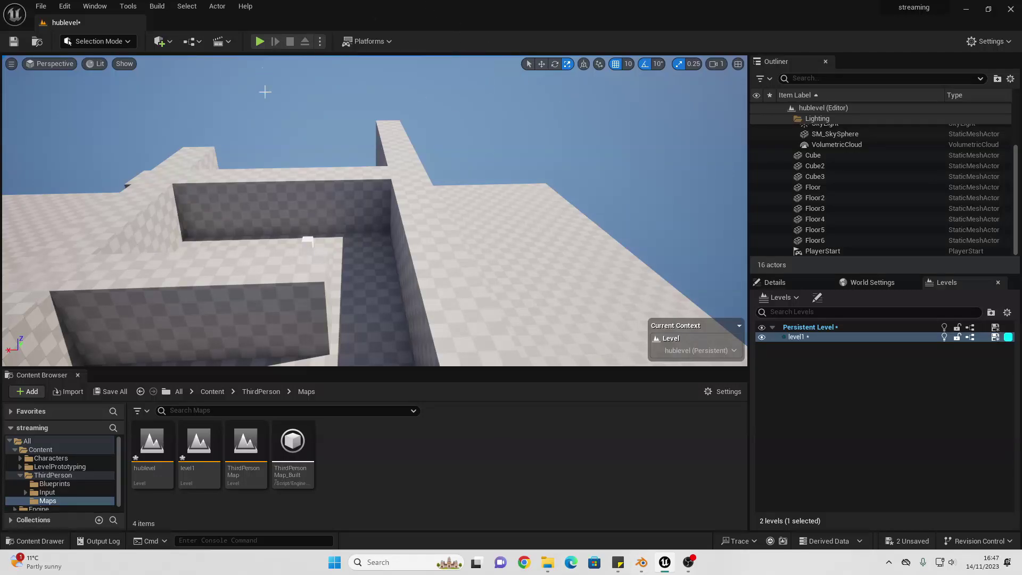
left_click(191, 42)
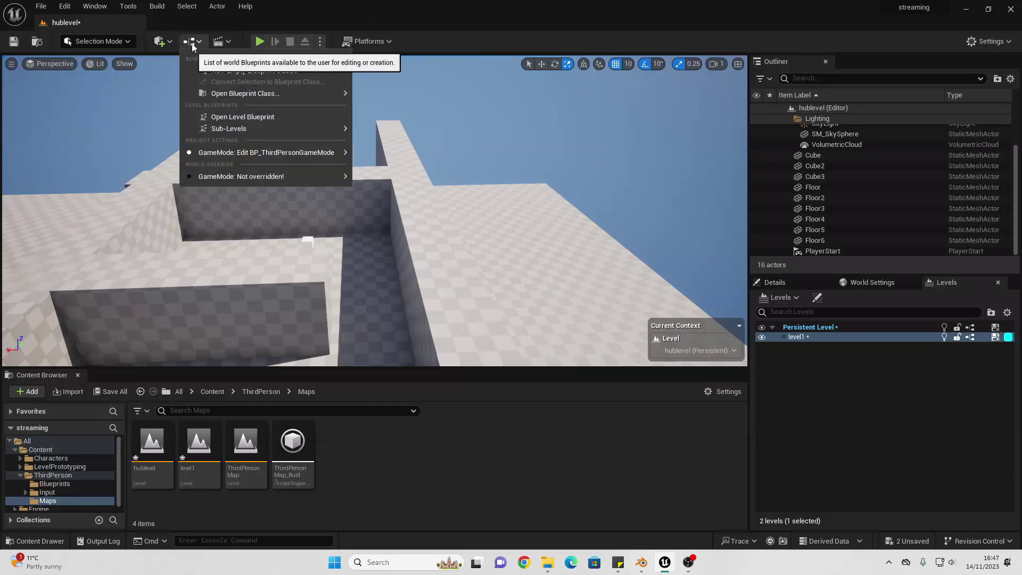
left_click(243, 118)
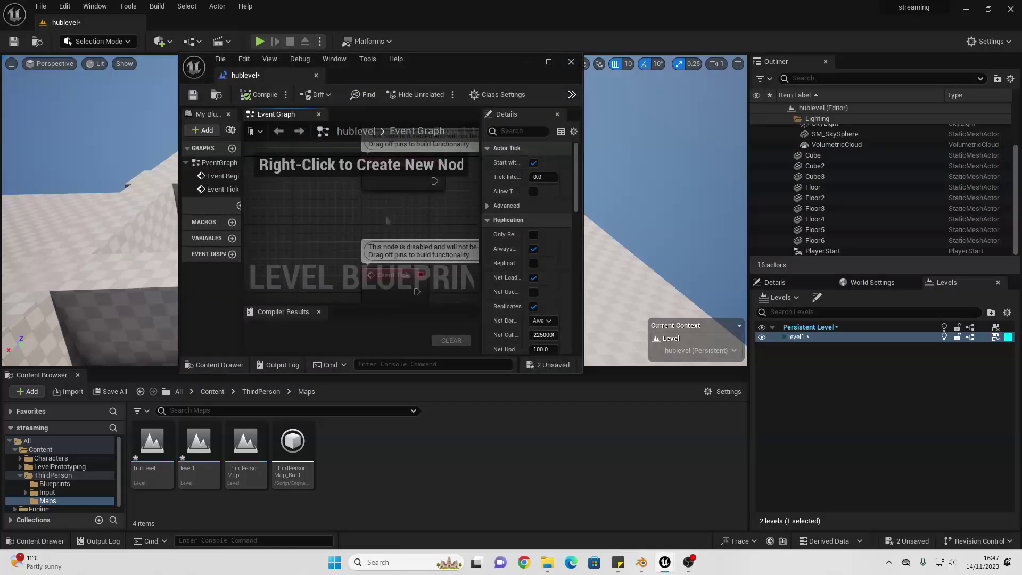
left_click(548, 63)
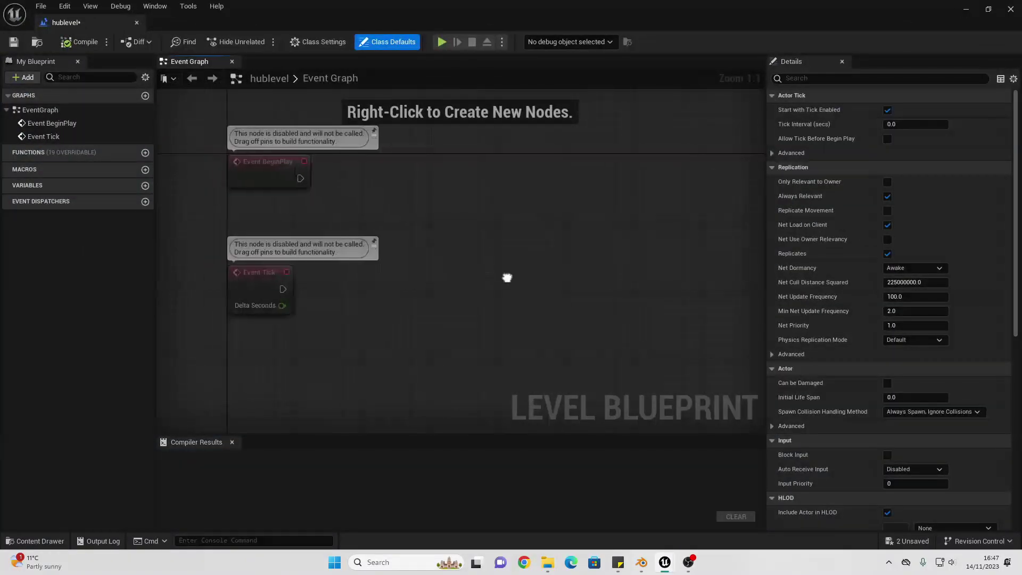
Add keyboard events for the 1 and 2 keys to the Event Graph, placing the 1 event above the 2 event
right_click(434, 239)
type("1")
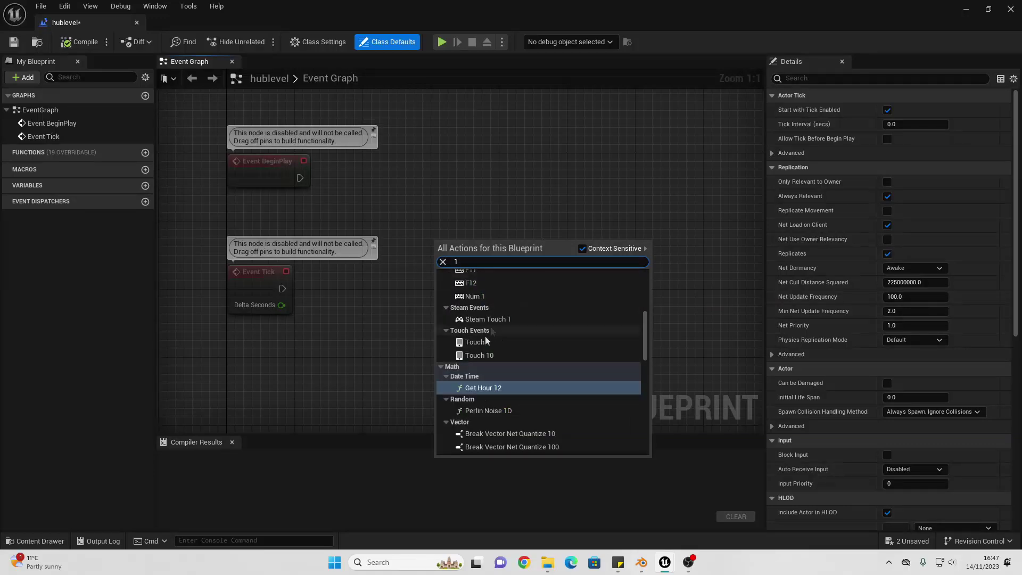
key("Return")
right_click(439, 348)
type("2")
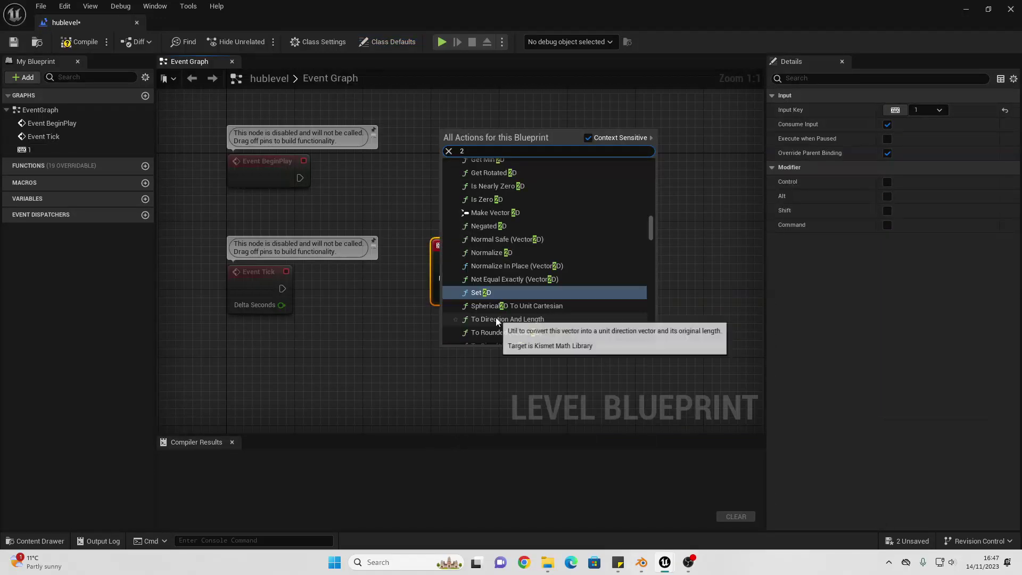
type(" key")
scroll(525, 288, "down", 3)
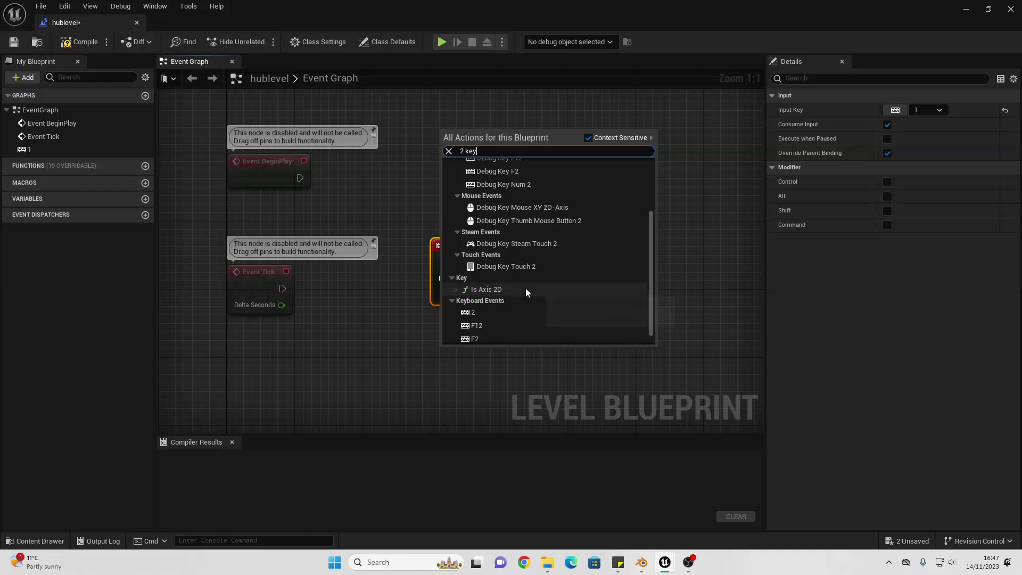
left_click(481, 311)
left_click_drag(453, 254, 461, 228)
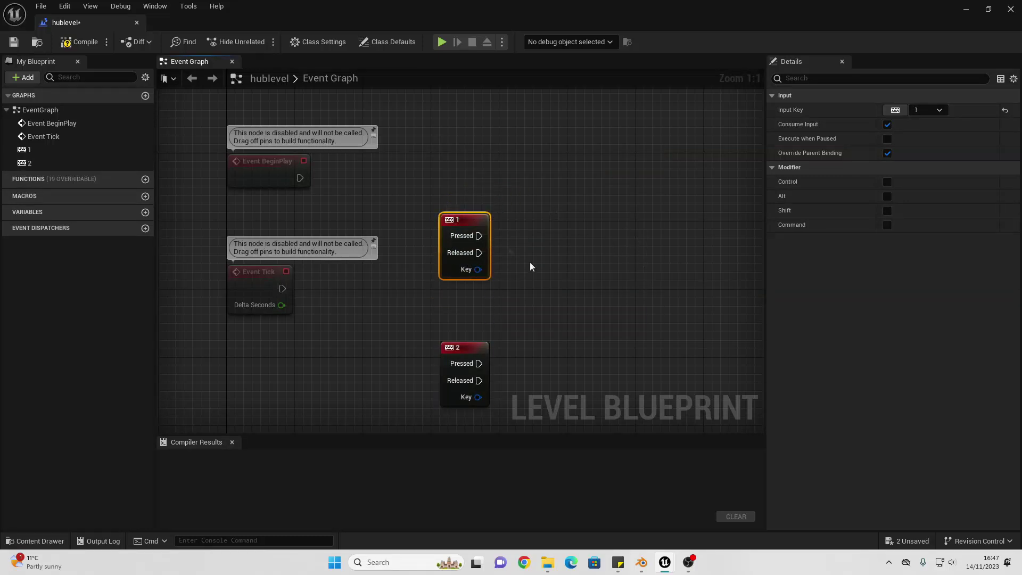
Connect a Load Stream Level (by Object Reference) node to the 1 key's Pressed output and align it with the event
left_click_drag(595, 234, 596, 234)
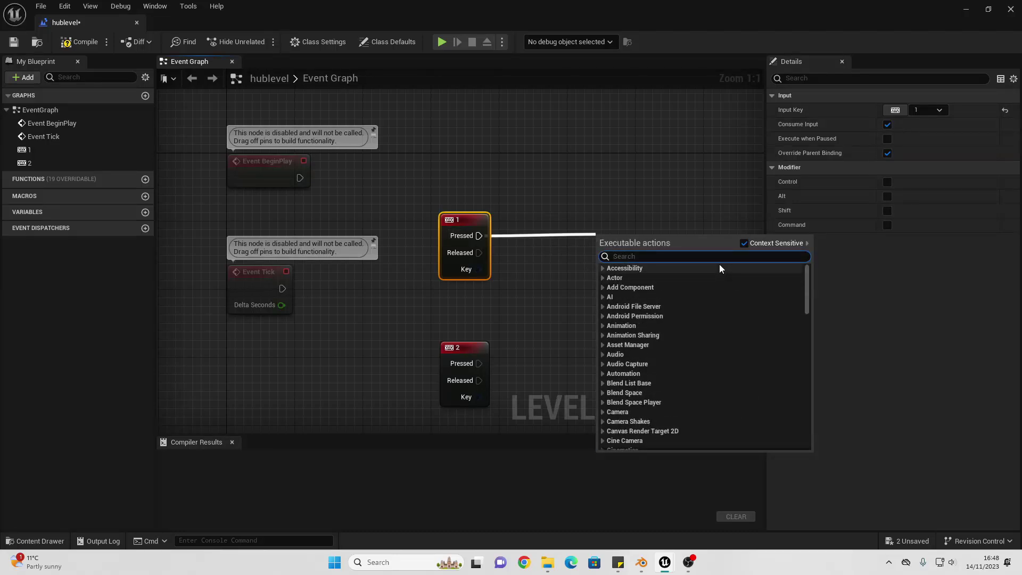
type("load str")
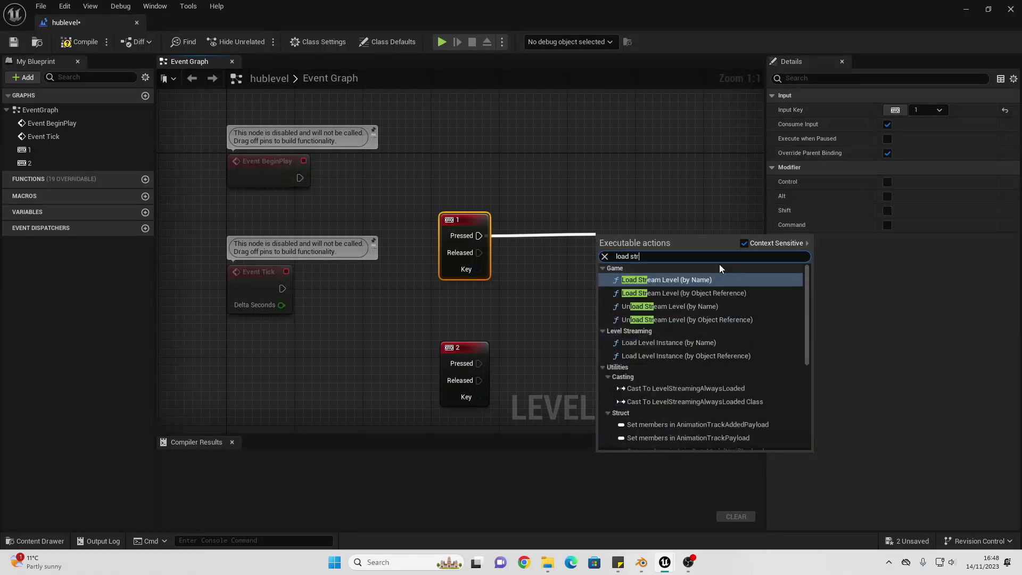
type("eam")
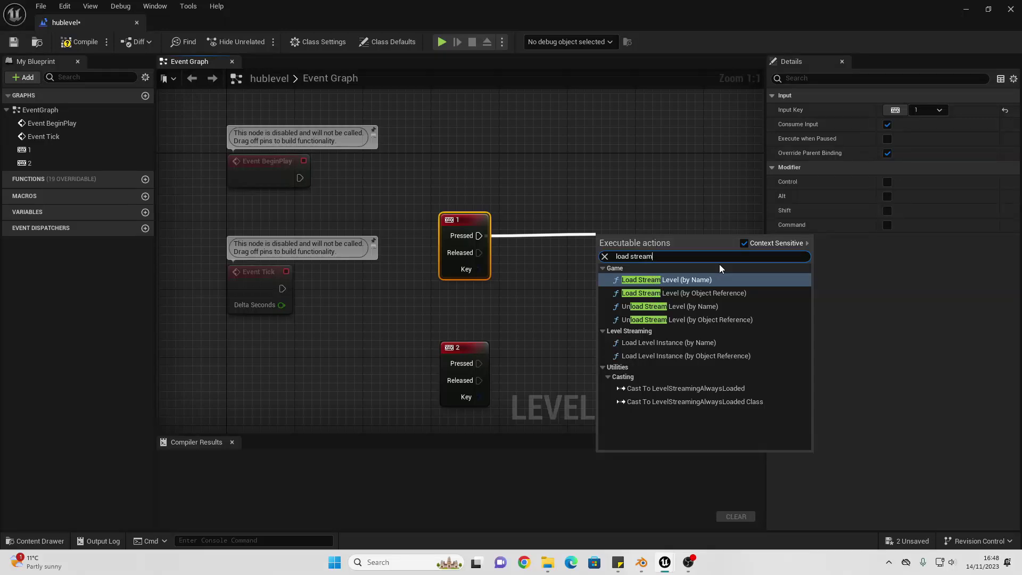
left_click(679, 293)
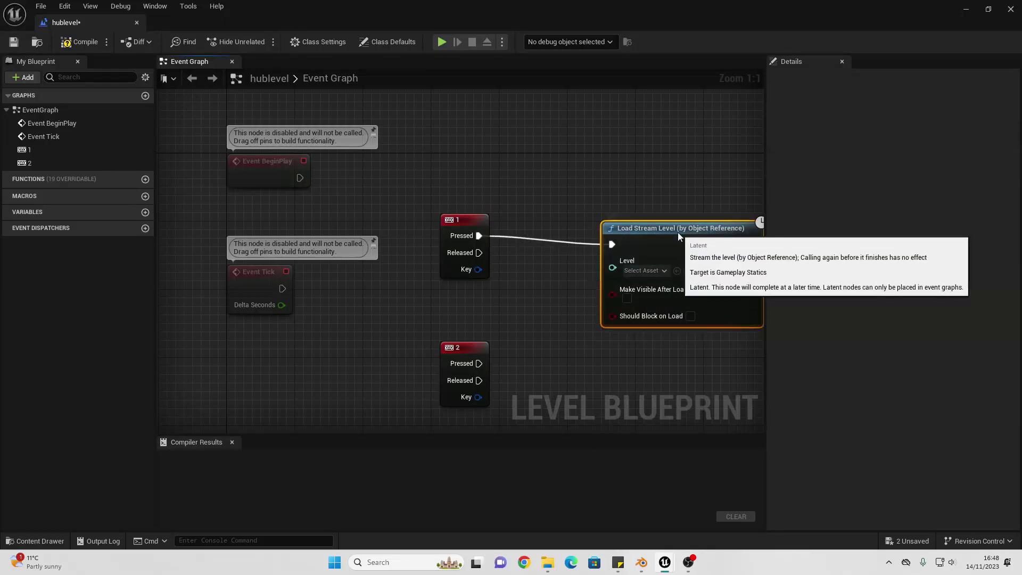
left_click_drag(658, 227, 675, 219)
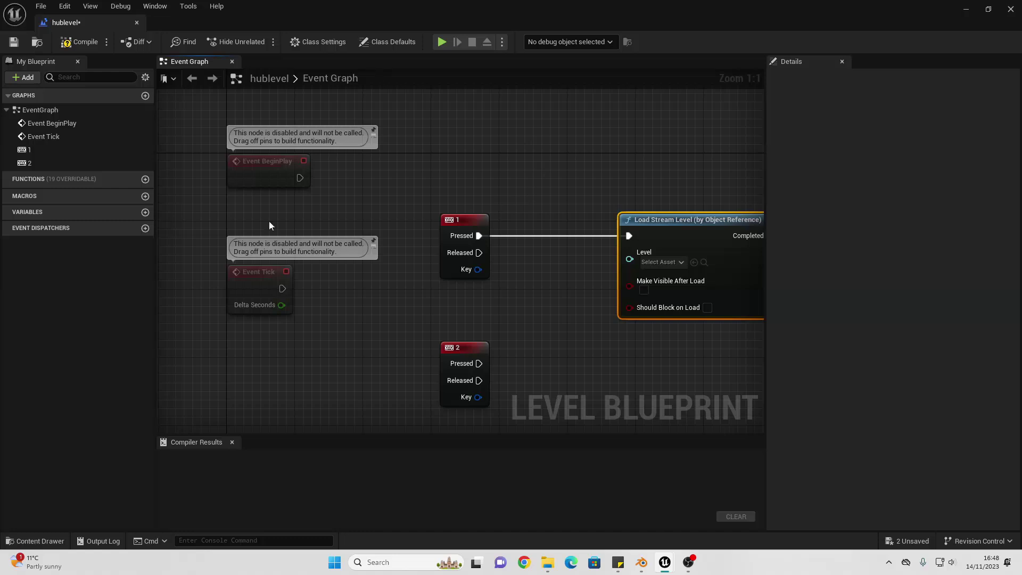
Set the Load Stream Level node's Level to level1, enable Make Visible After Load, and shift the node slightly away from the key event
right_click_drag(581, 183, 408, 168)
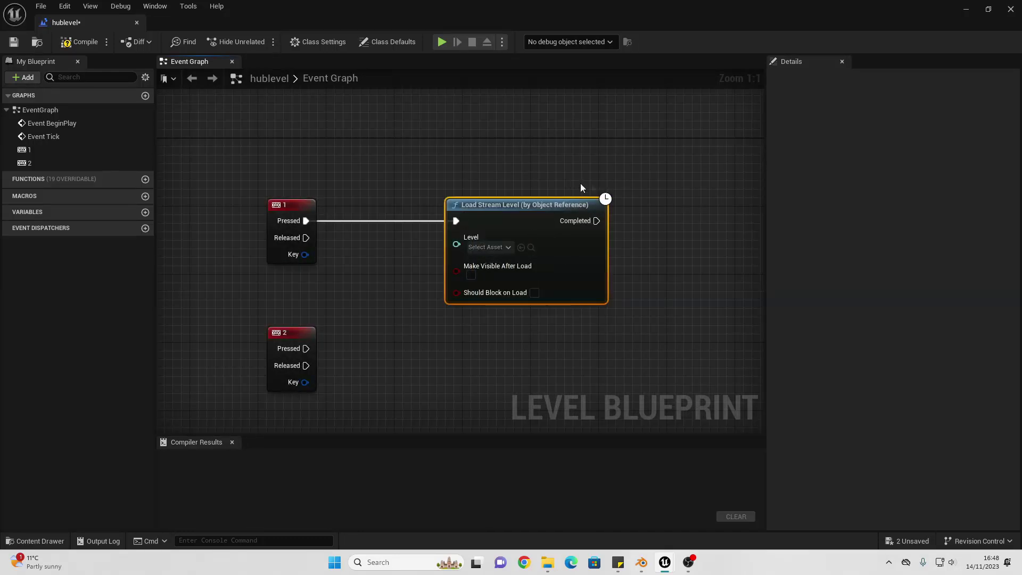
left_click(487, 248)
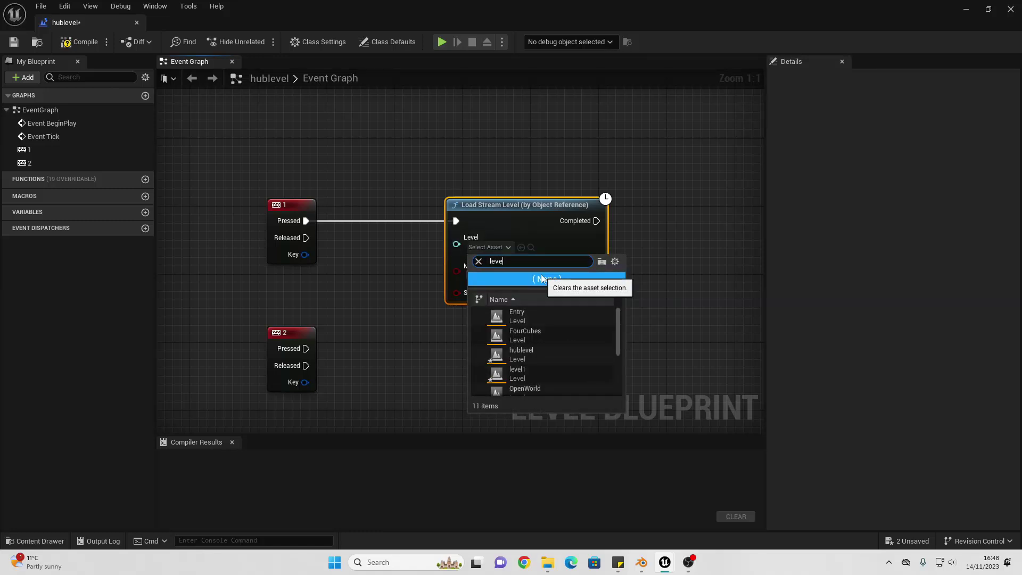
left_click(547, 336)
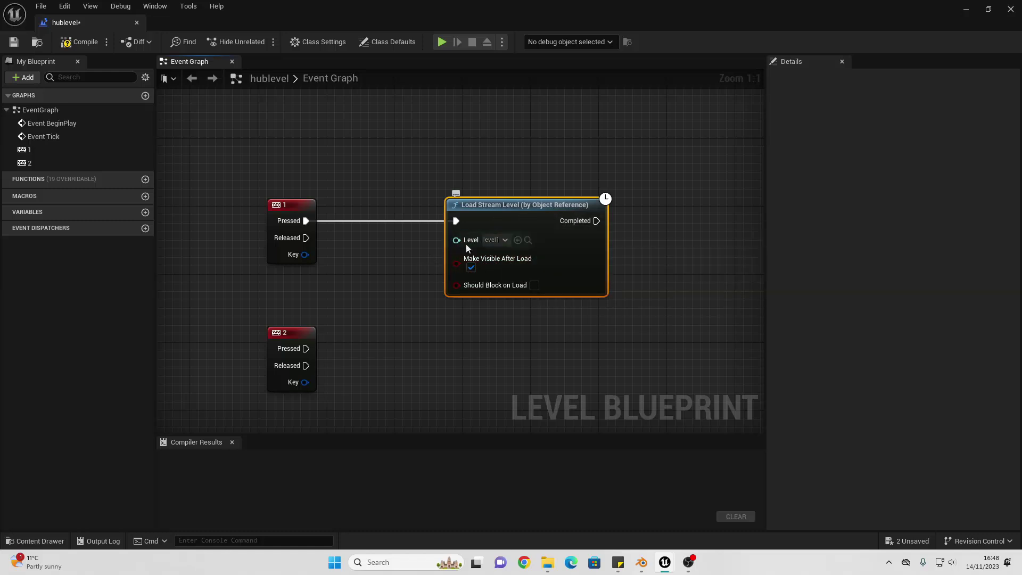
mouse_move(527, 205)
left_mouse_down()
mouse_move(512, 211)
mouse_move(540, 198)
mouse_move(535, 205)
left_mouse_up()
right_click_drag(285, 355, 311, 282)
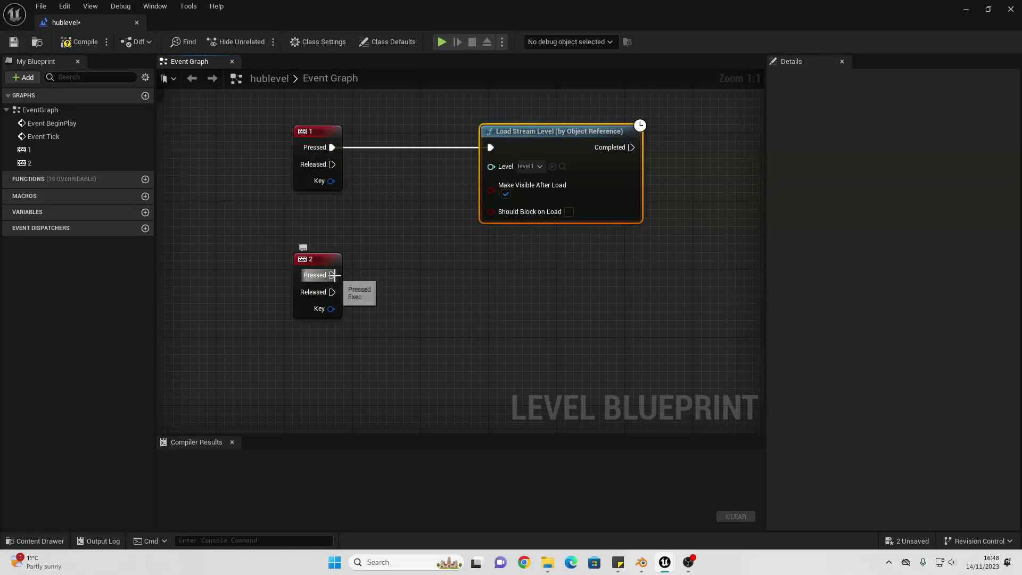
Connect an Unload Stream Level (by Object Reference) node to the 2 key event's Pressed output
left_click_drag(331, 275, 441, 272)
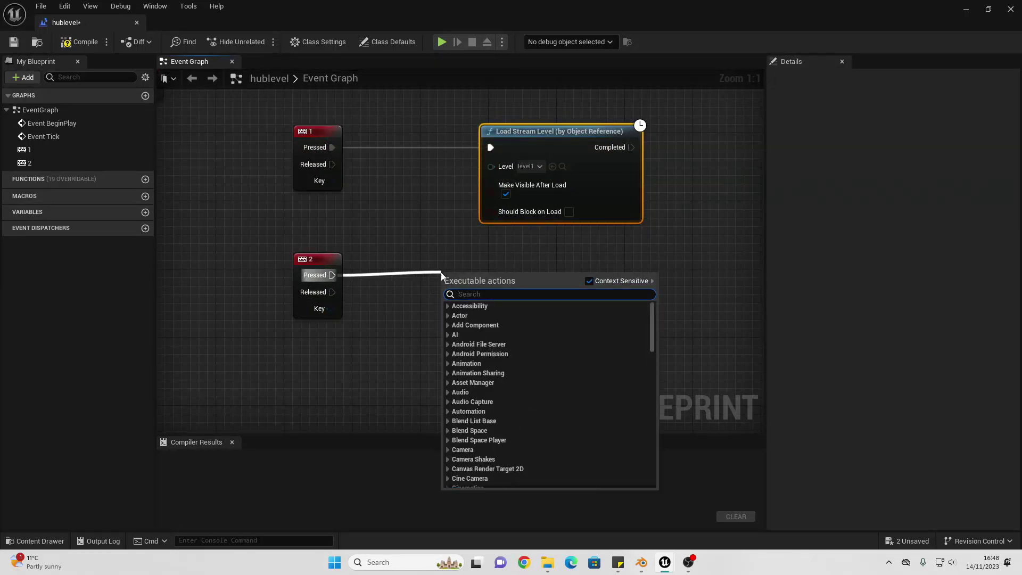
type("unlo")
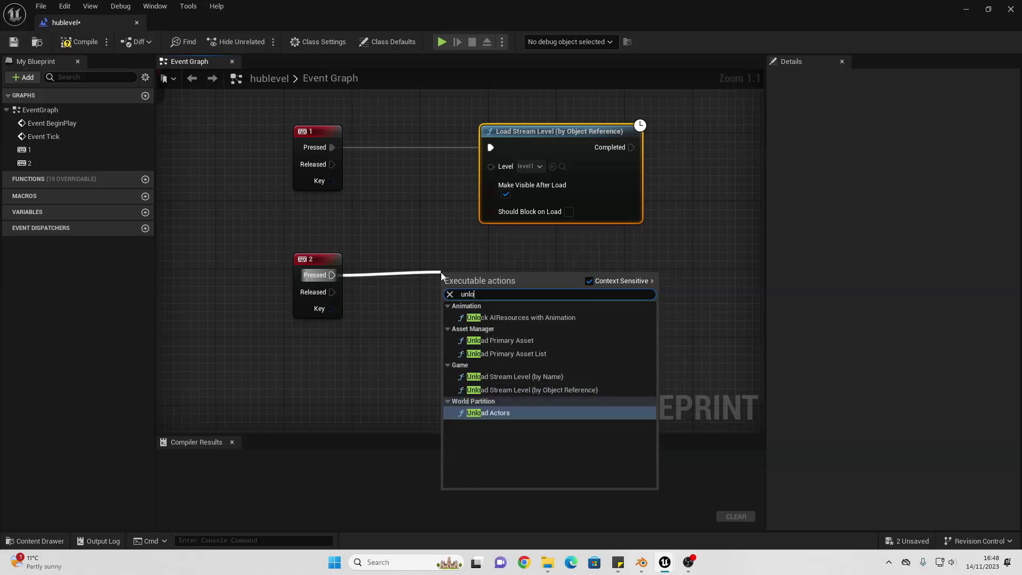
type("ad s")
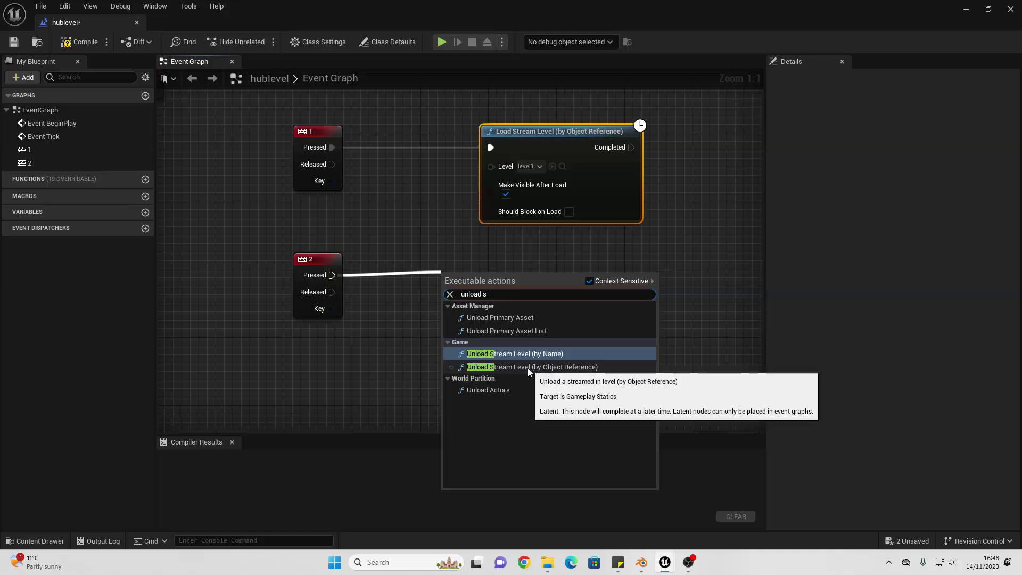
left_click(541, 365)
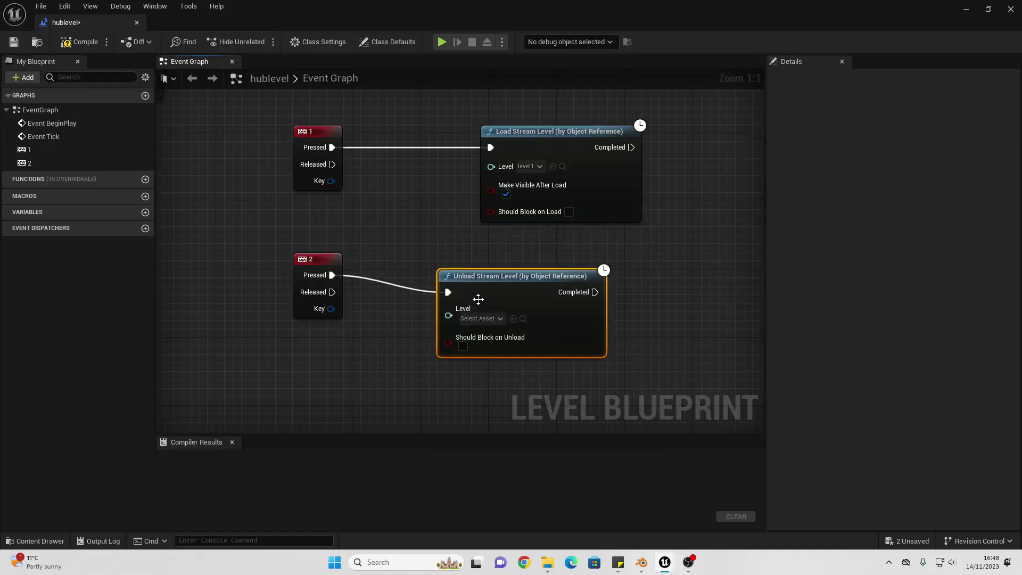
Set the Unload Stream Level node's Level to level1 and move the node farther from the 2 key event
left_click(483, 319)
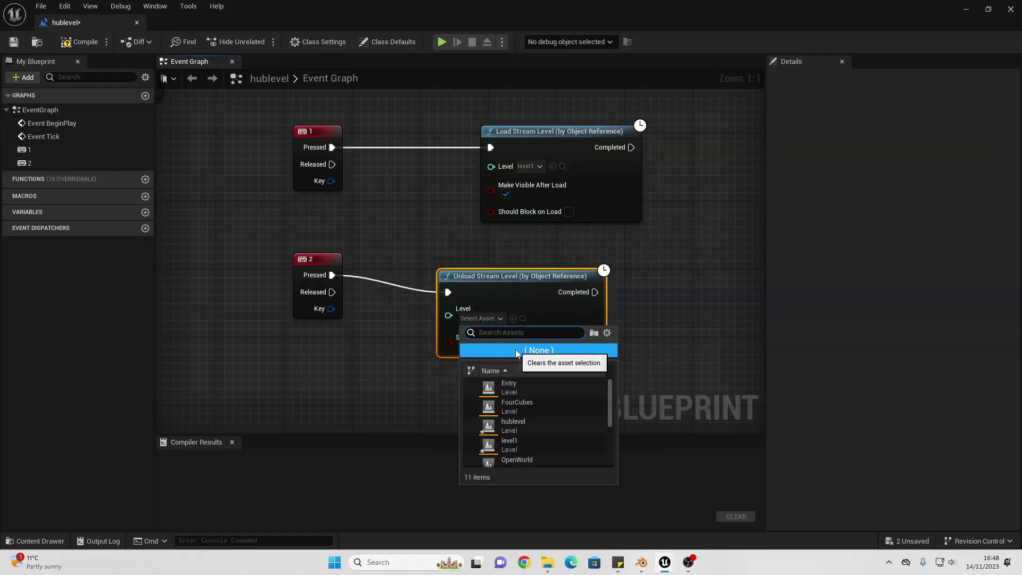
left_click(592, 444)
left_click_drag(523, 270, 583, 269)
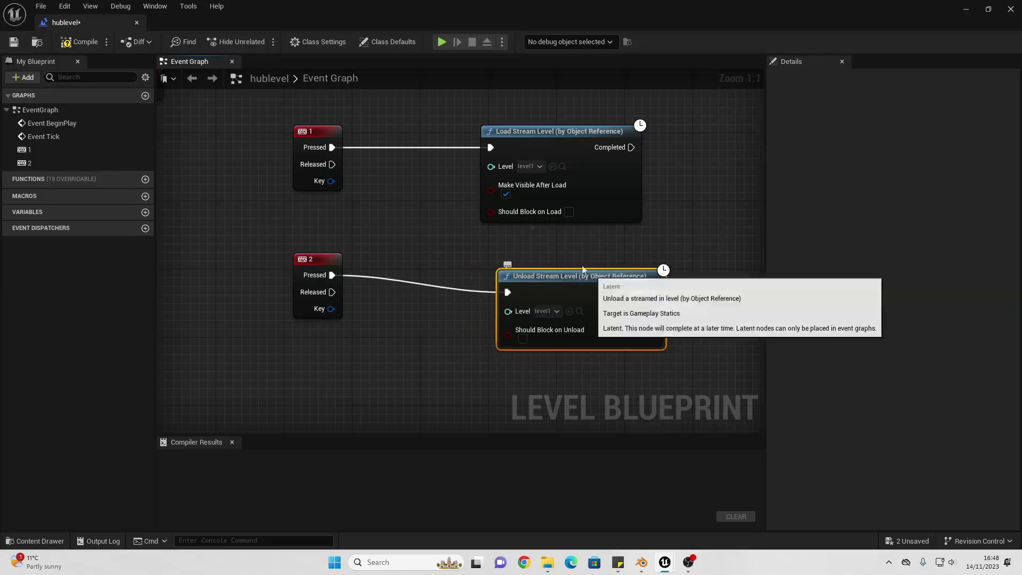
Compile the Level Blueprint and play-test hublevel, running to the open area and streaming level1 in and out with the assigned key events
key("F7")
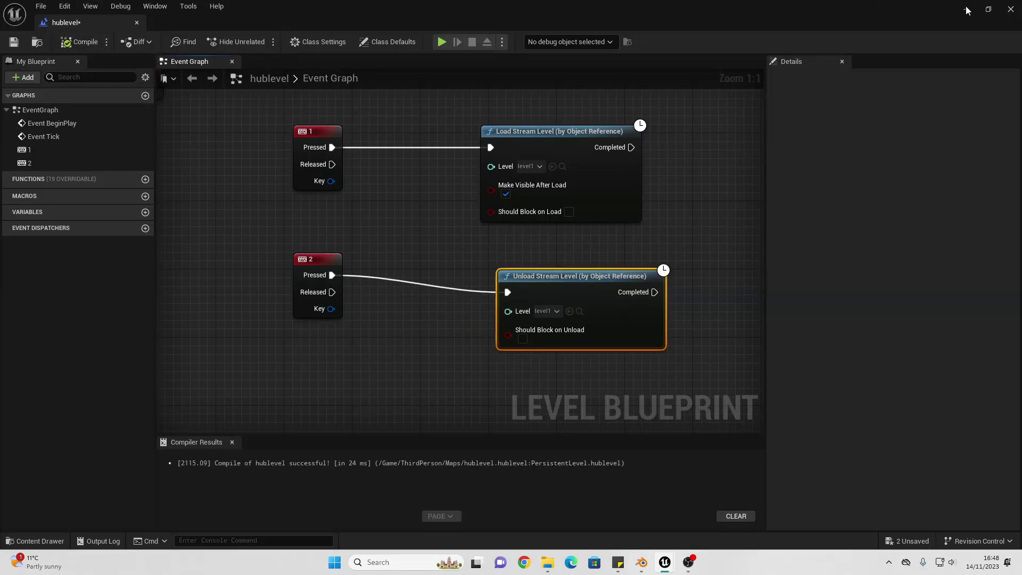
left_click(967, 10)
left_click(260, 43)
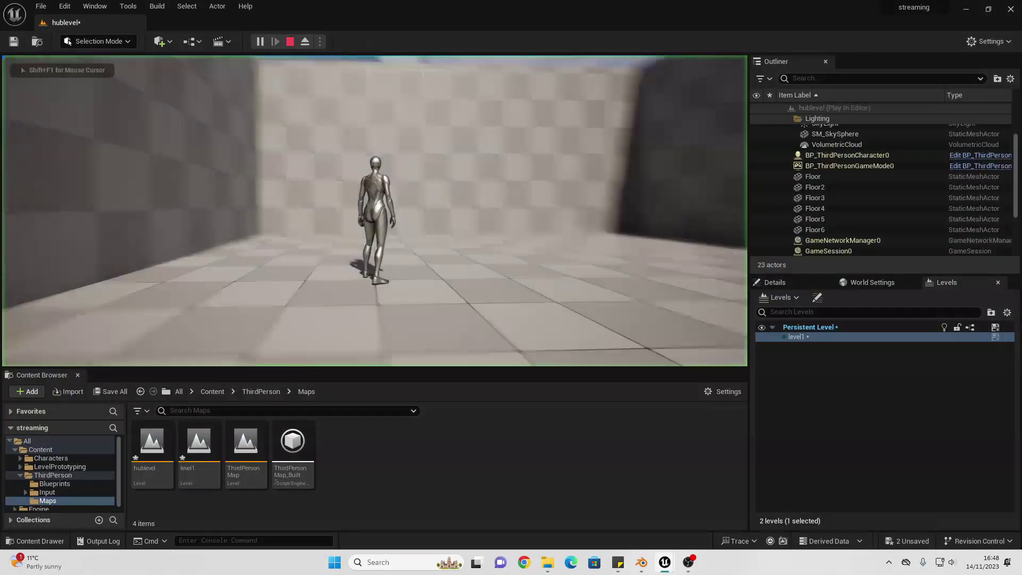
key("w")
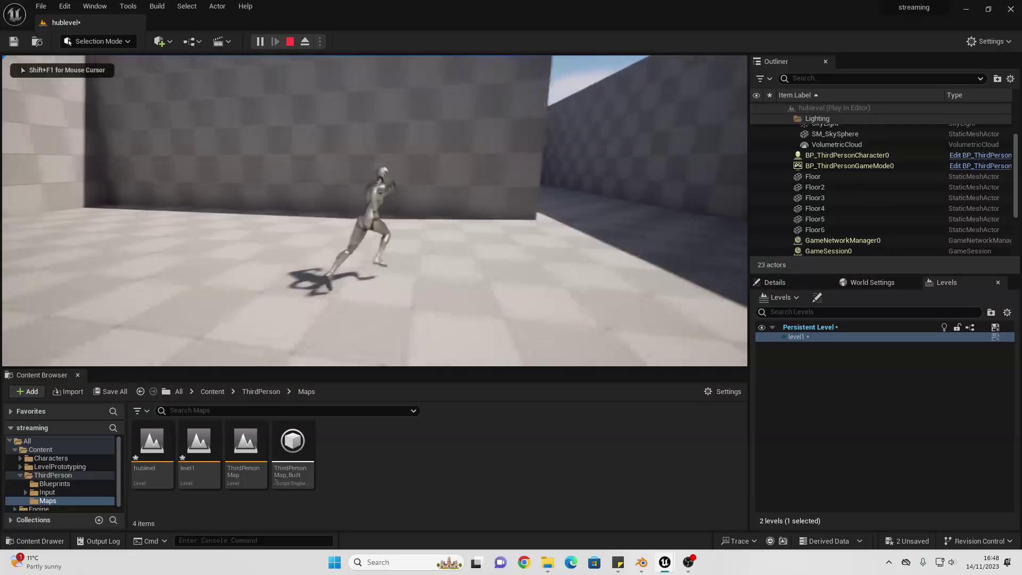
key("w")
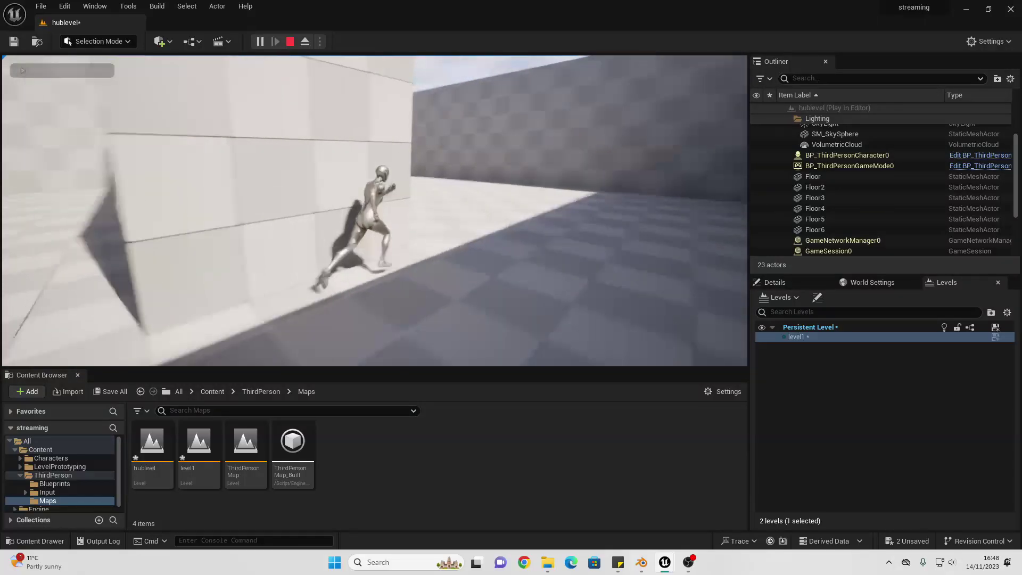
key("w")
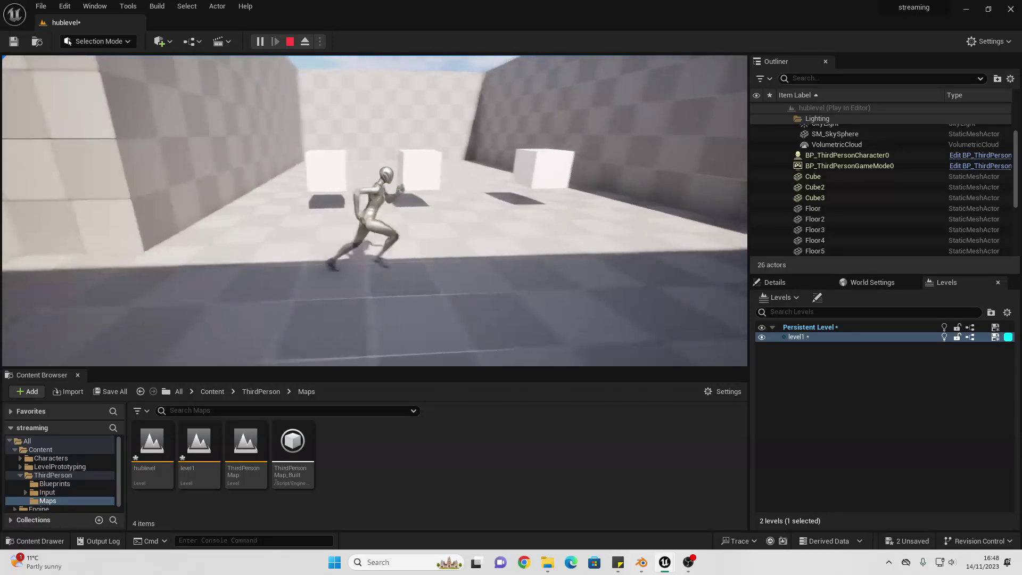
key("w")
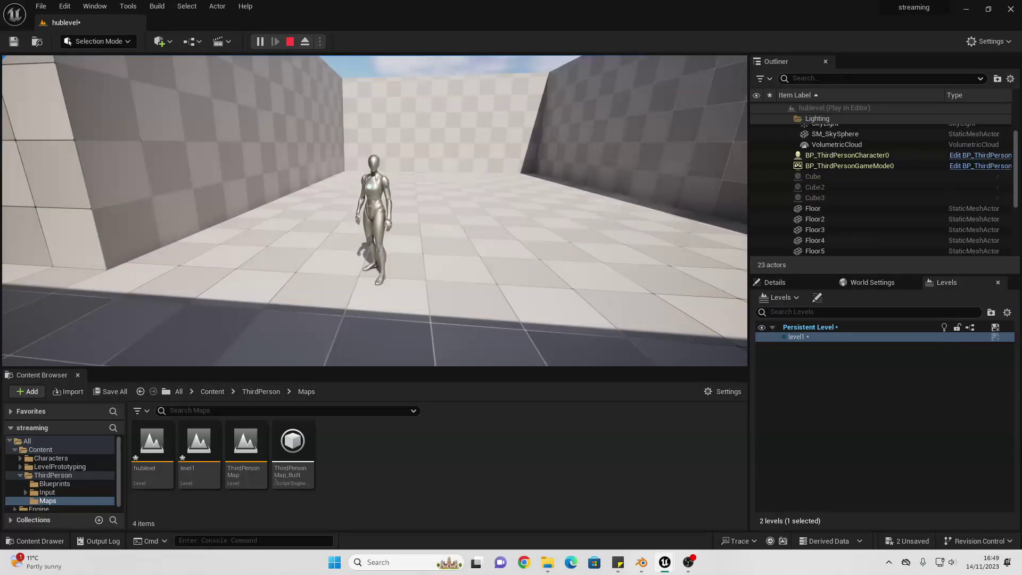
Run the character around the walled areas of hublevel to examine the map with level1 unloaded
key("w")
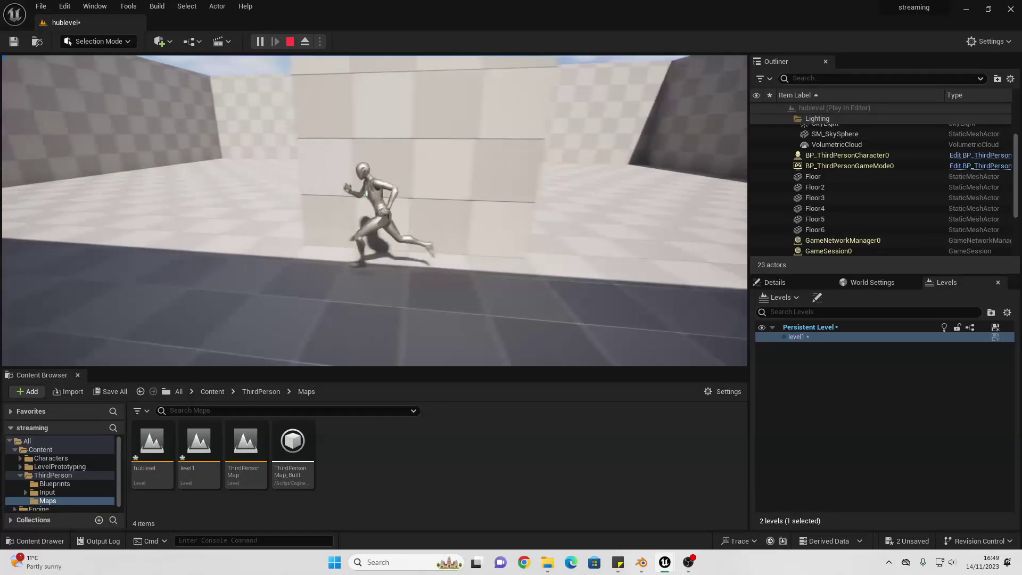
key("s")
key("d")
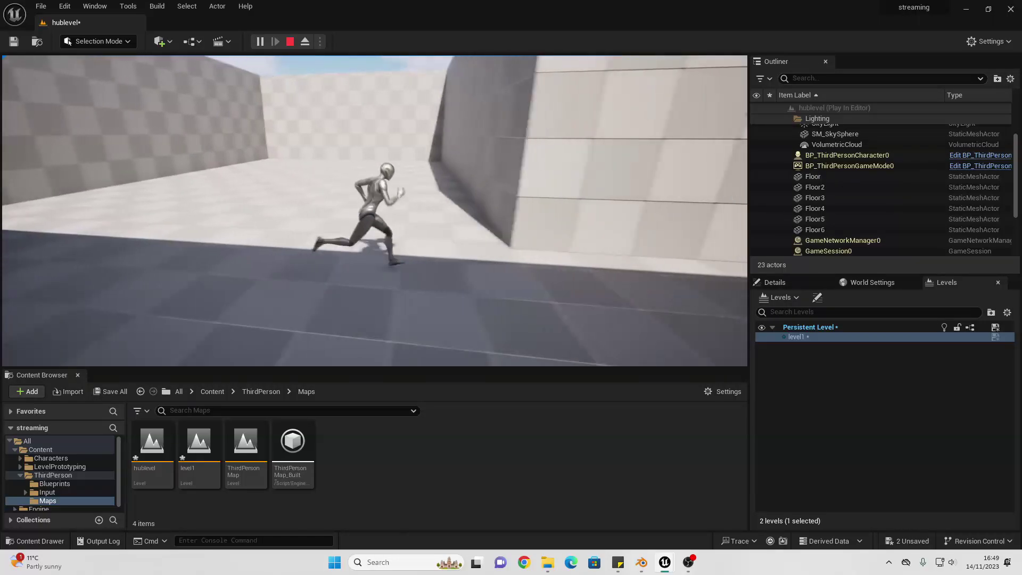
key("d")
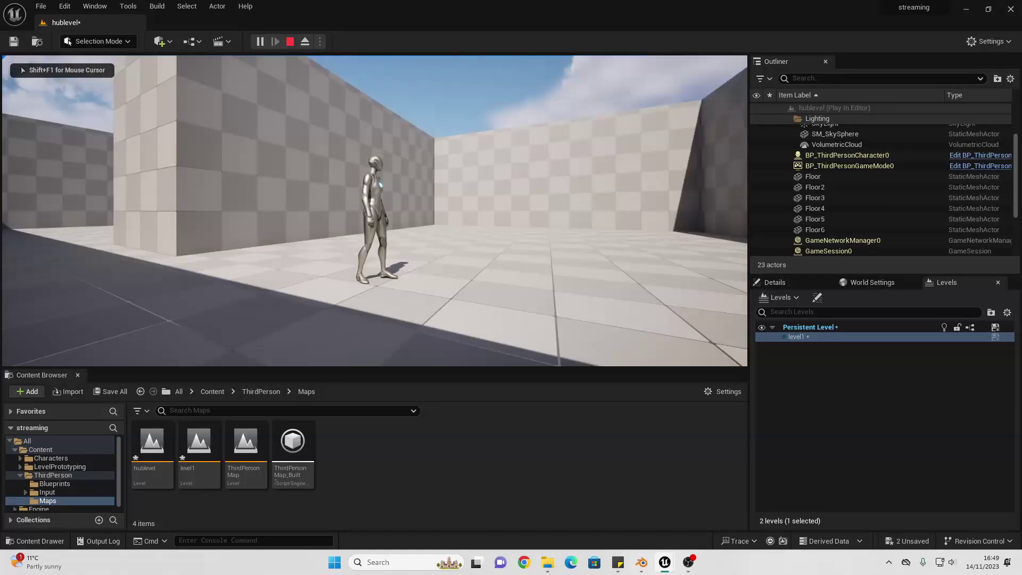
key("w")
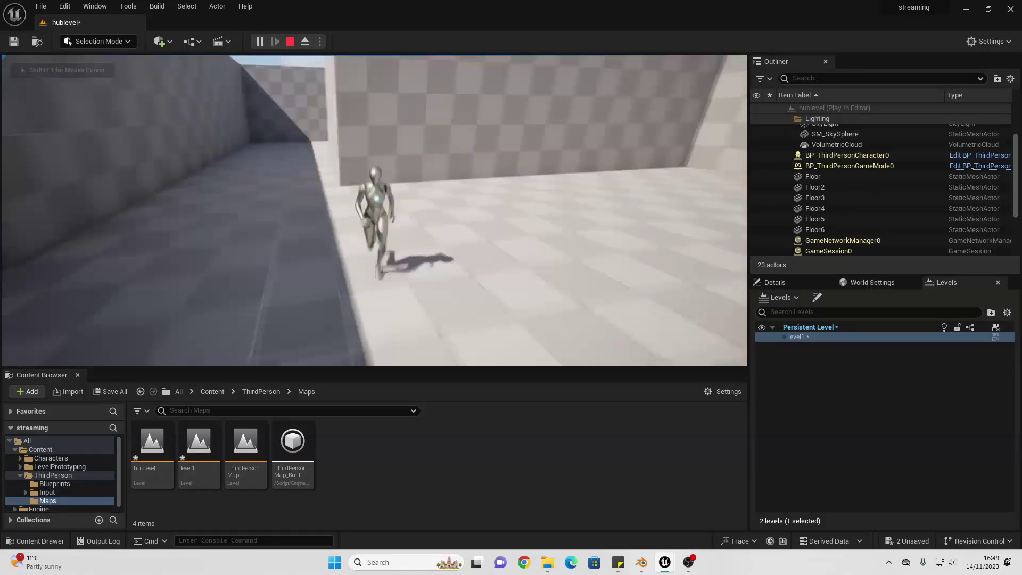
key("w")
key("d")
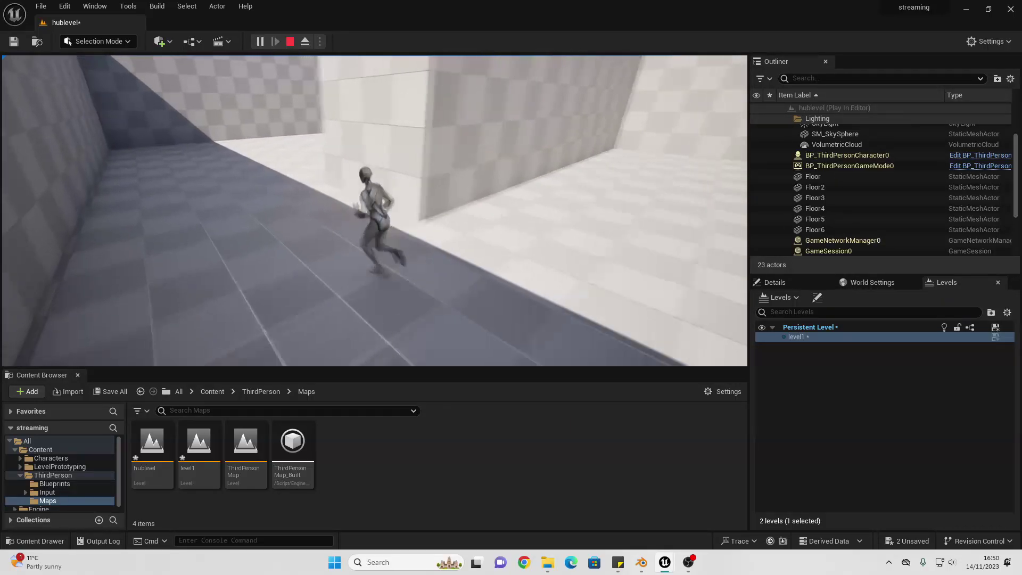
key("w")
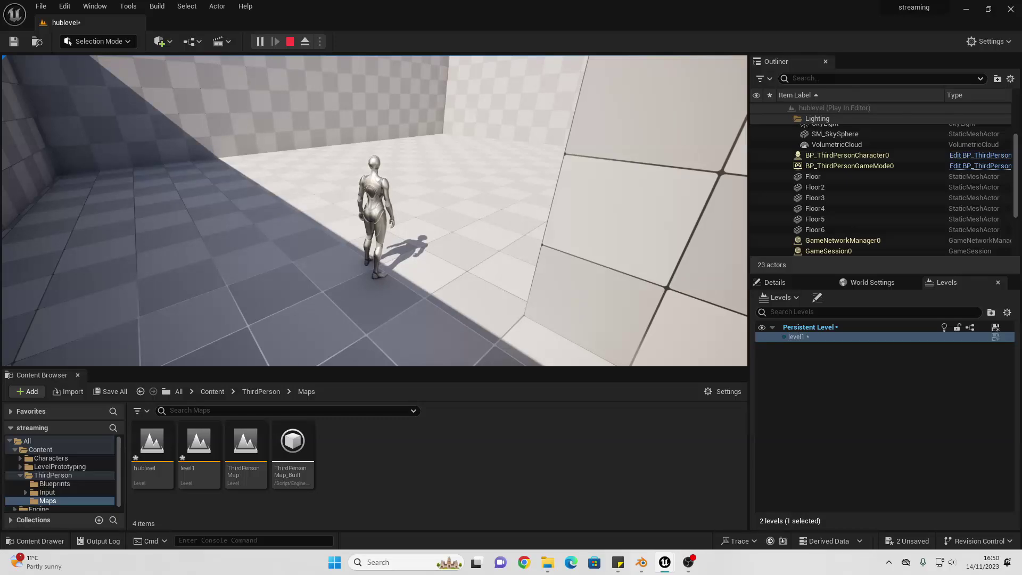
key("s")
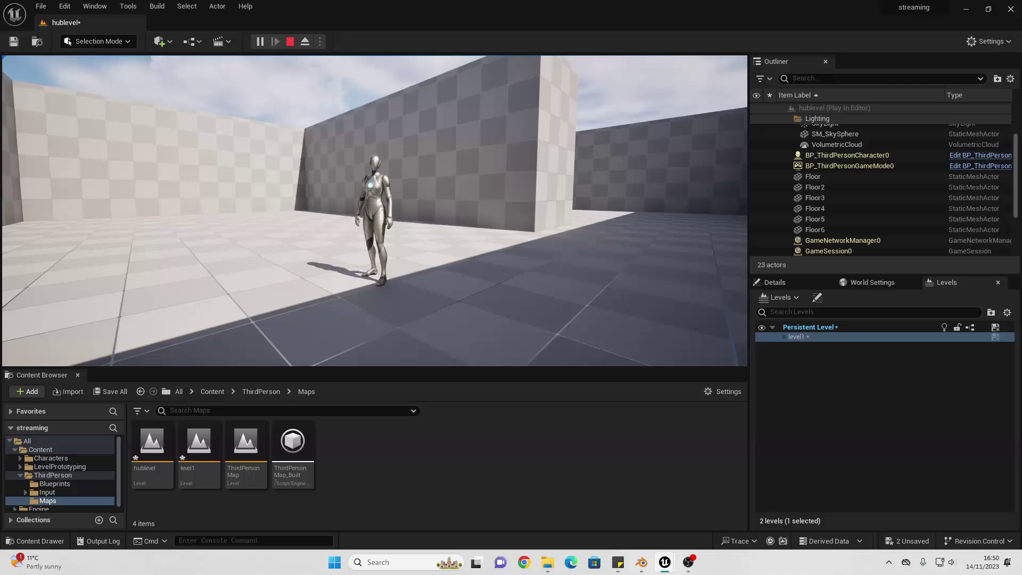
key("d")
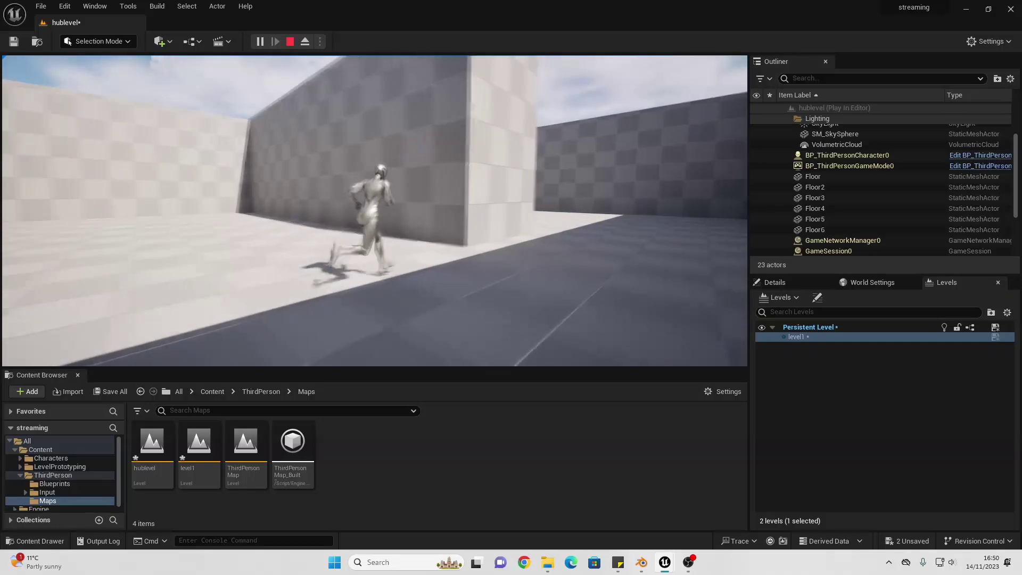